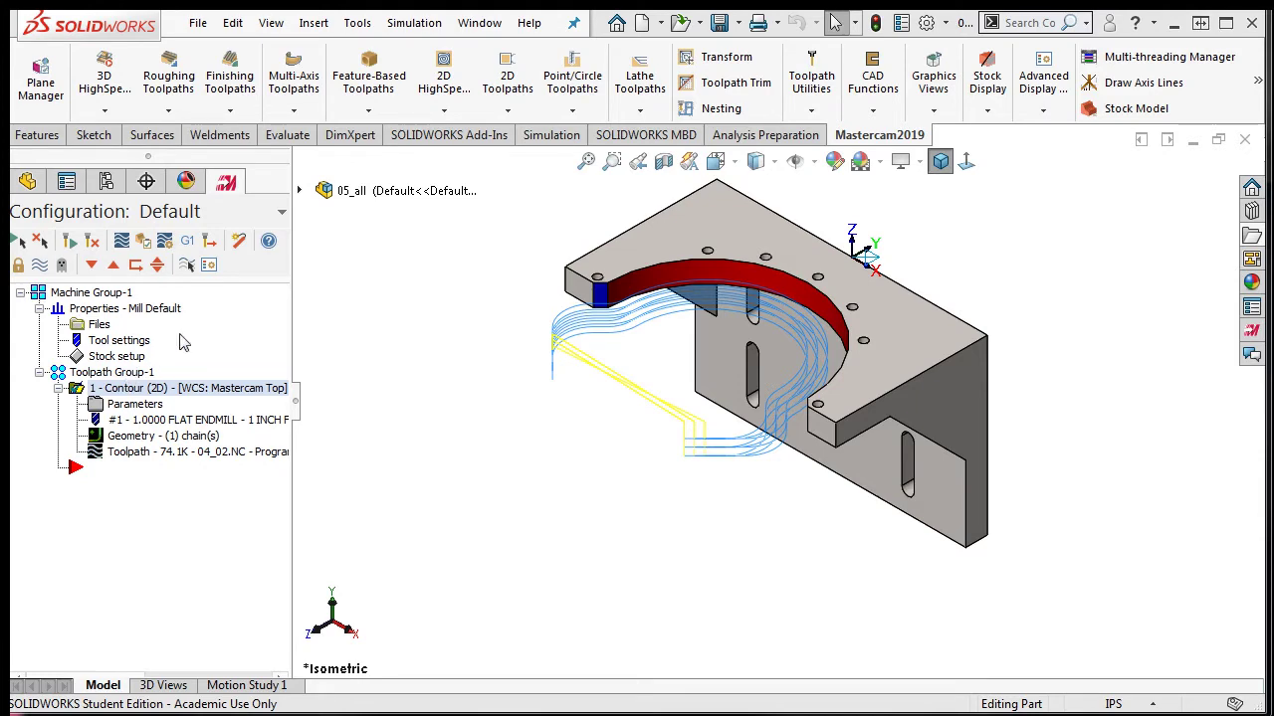
Step: Verify the Contour (2D) toolpath to launch Mastercam Simulator
{"action": "left_click", "coordinate": [145, 243]}
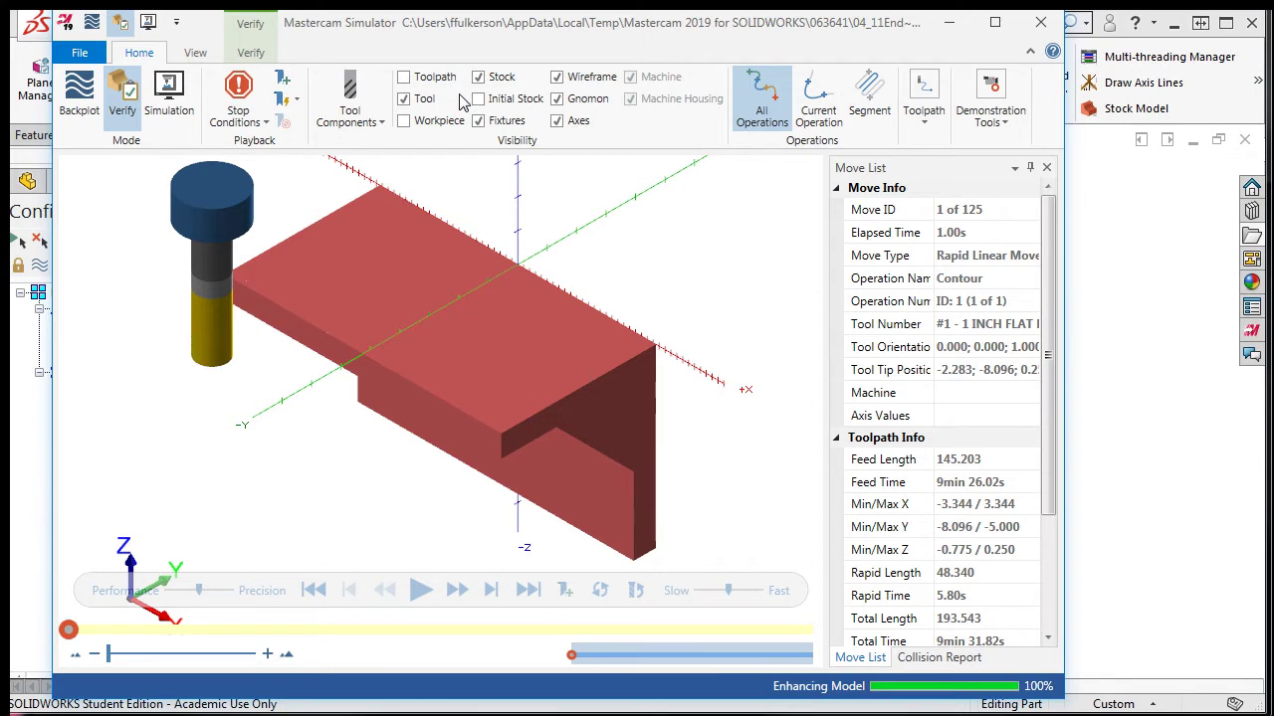
Step: Try the cutting tool as translucent and hidden, then show it again
{"action": "left_click", "coordinate": [404, 100]}
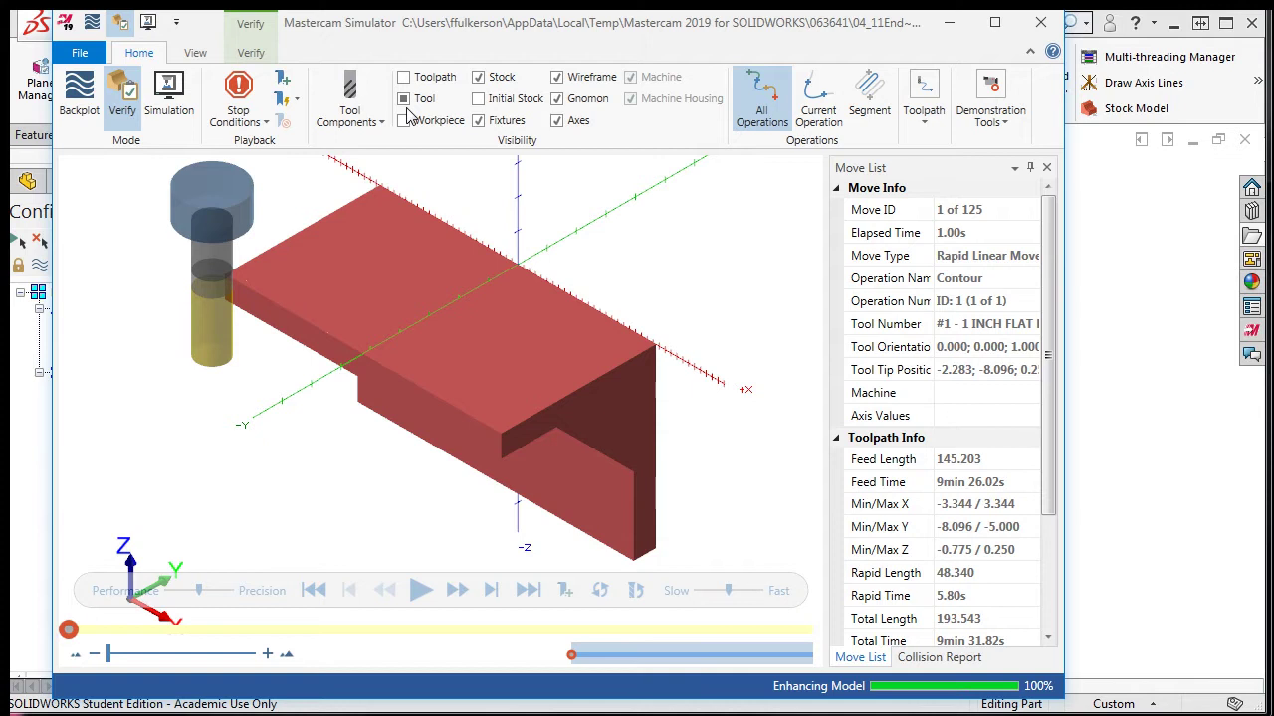
{"action": "left_click", "coordinate": [404, 102]}
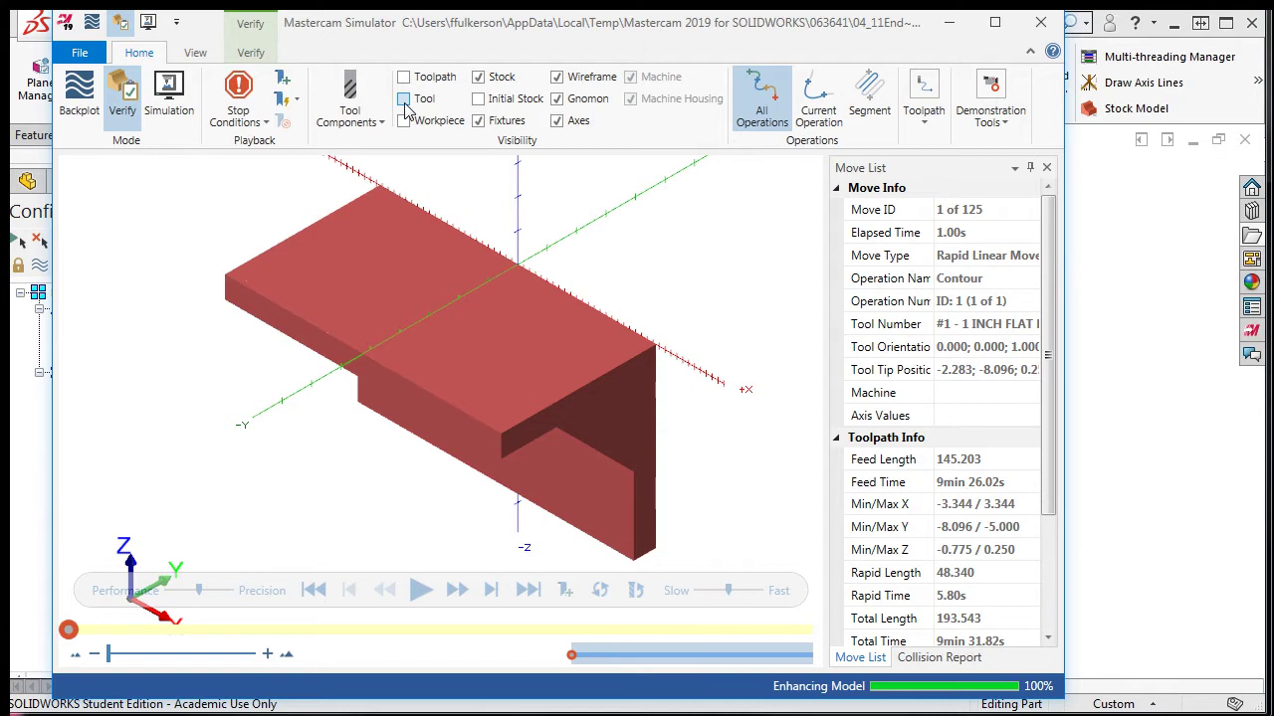
{"action": "left_click", "coordinate": [404, 100]}
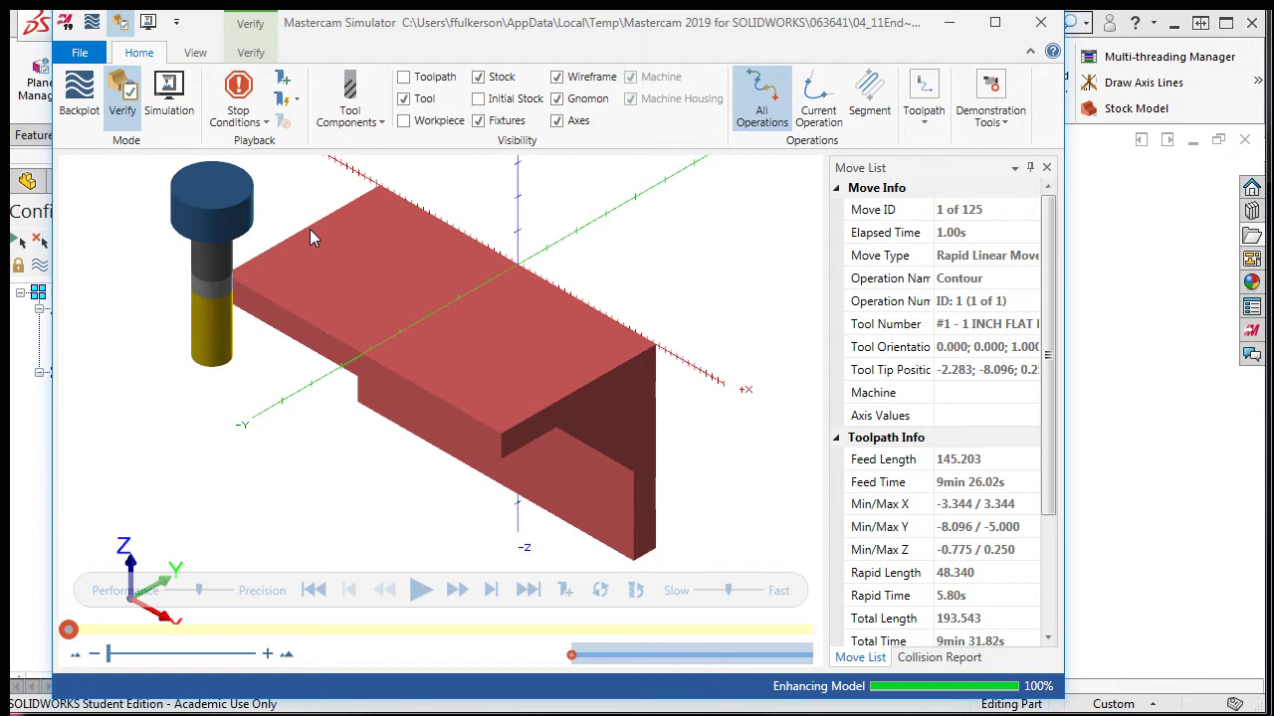
Step: Hide and re-show the red stock block twice, leaving it visible
{"action": "left_click", "coordinate": [478, 77]}
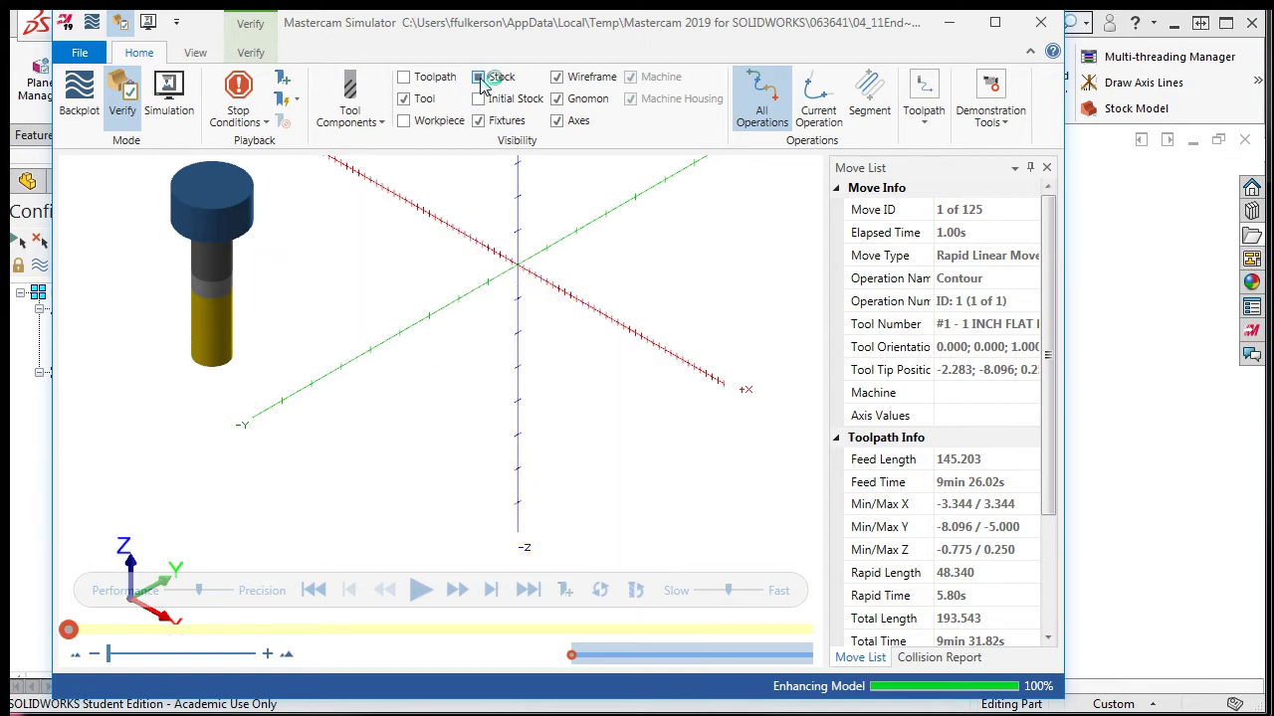
{"action": "left_click", "coordinate": [478, 78]}
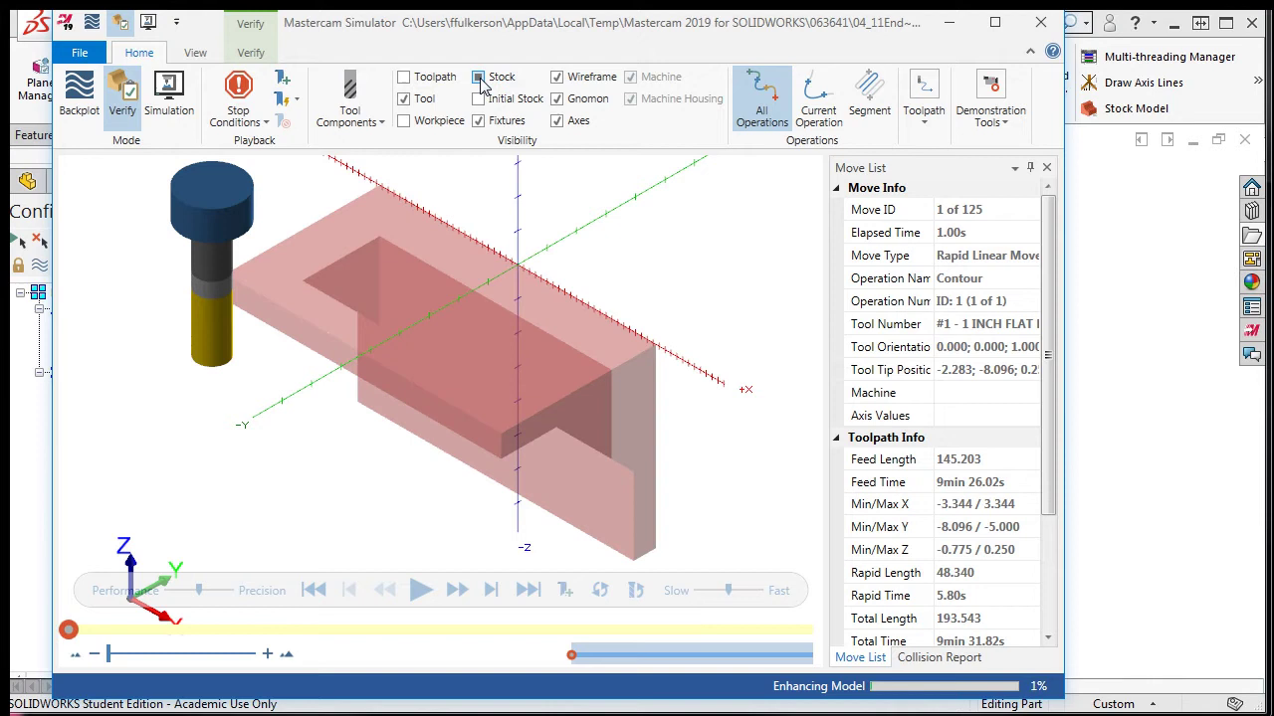
{"action": "left_click", "coordinate": [479, 77]}
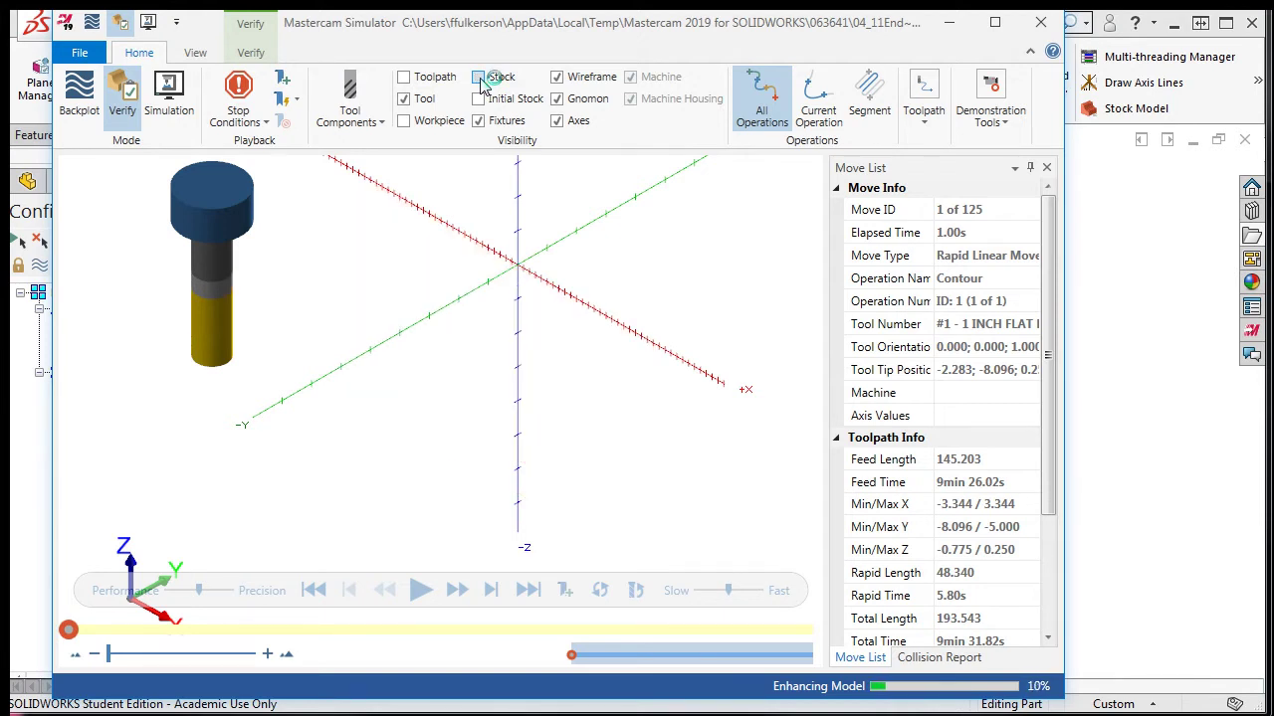
{"action": "left_click", "coordinate": [479, 78]}
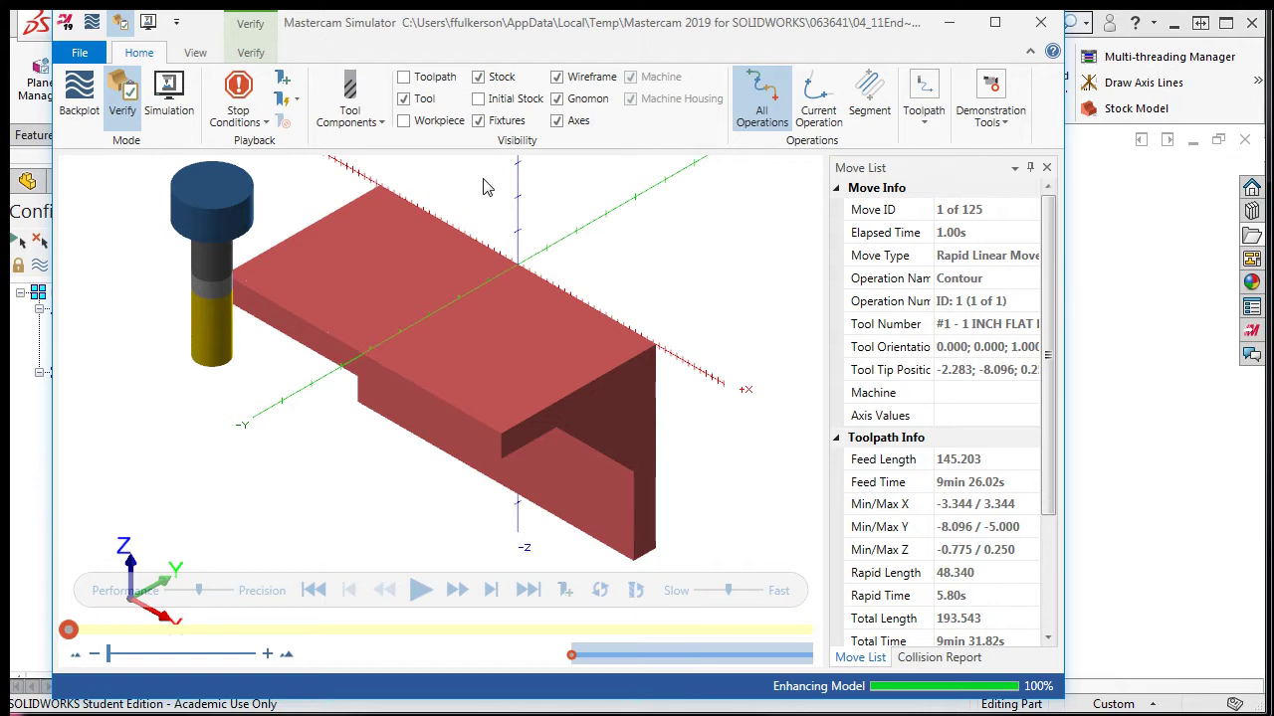
{"action": "left_click", "coordinate": [557, 79]}
{"action": "left_click", "coordinate": [557, 79]}
{"action": "left_click", "coordinate": [556, 121]}
{"action": "left_click", "coordinate": [556, 122]}
{"action": "left_click", "coordinate": [557, 100]}
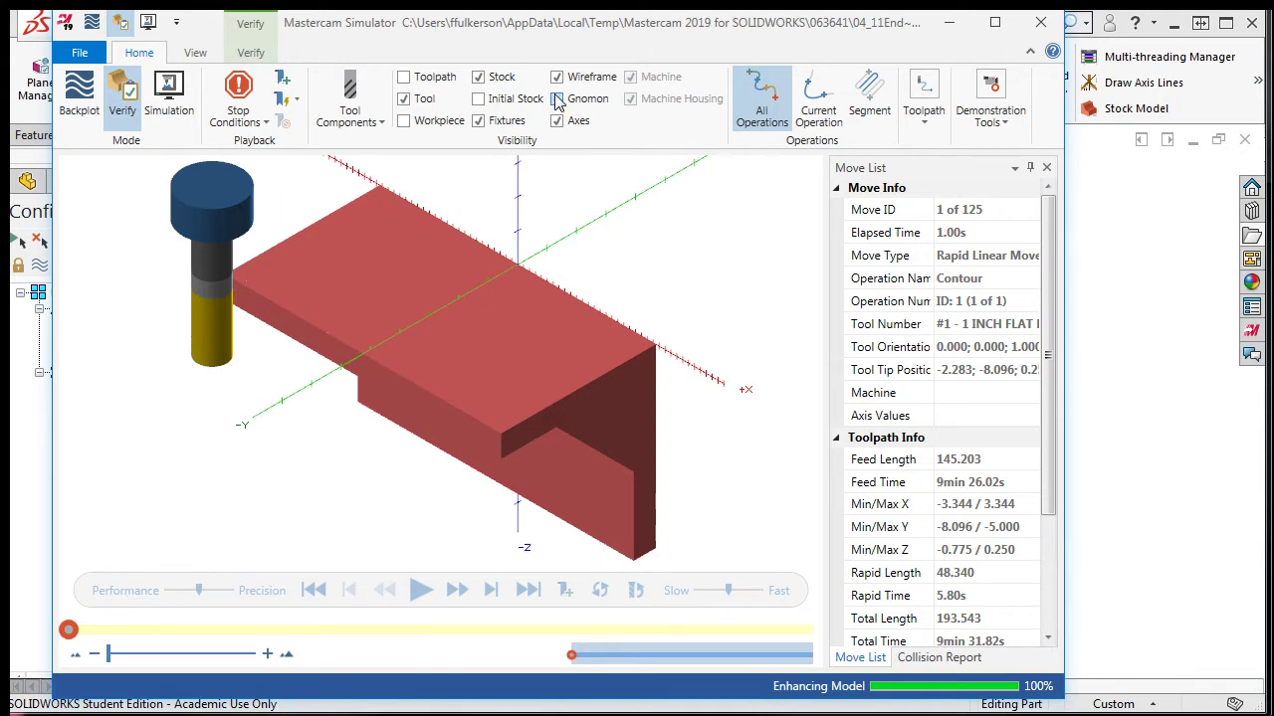
{"action": "left_click", "coordinate": [557, 99]}
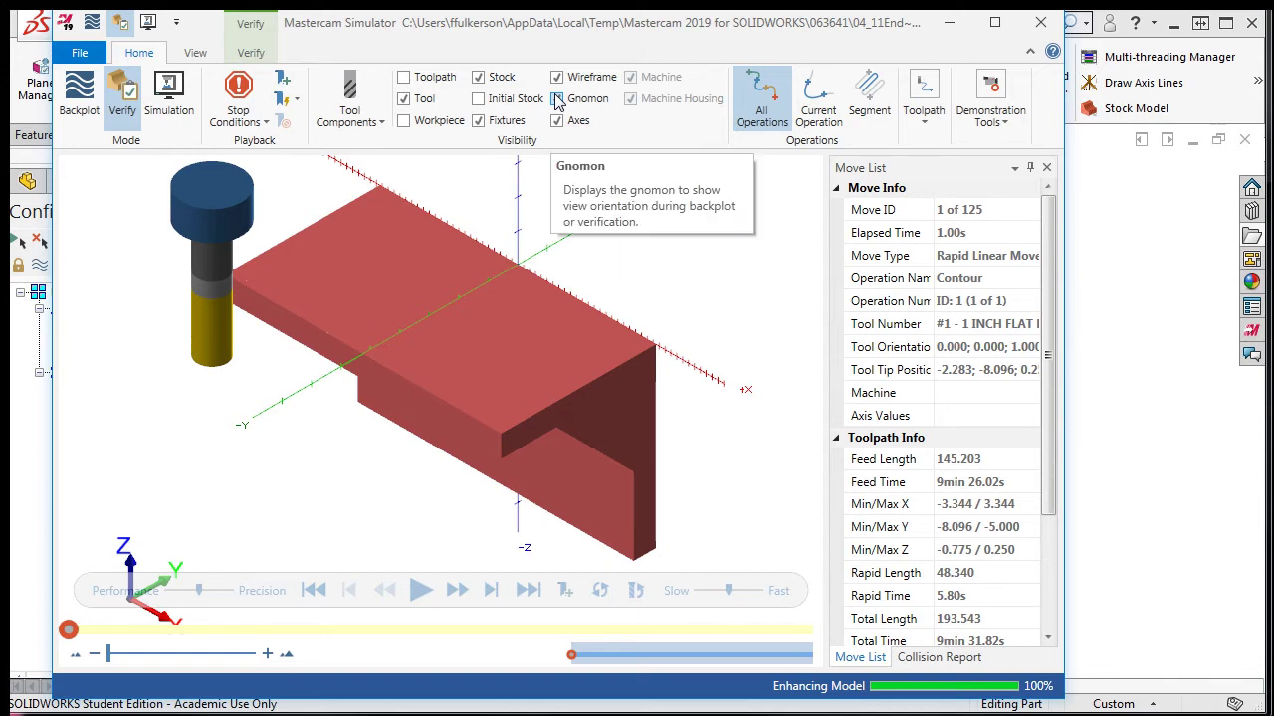
Step: Add Collision as a playback stop condition, then go to the File page
{"action": "left_click", "coordinate": [557, 100]}
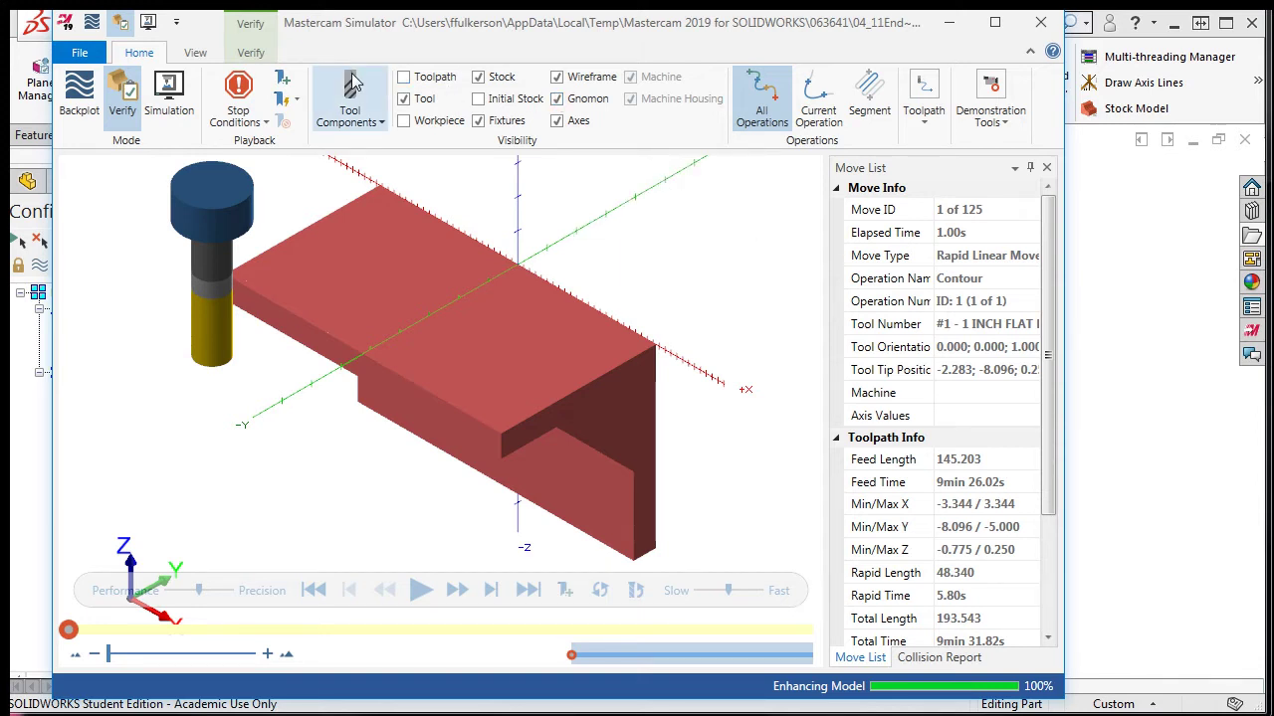
{"action": "left_click", "coordinate": [271, 125]}
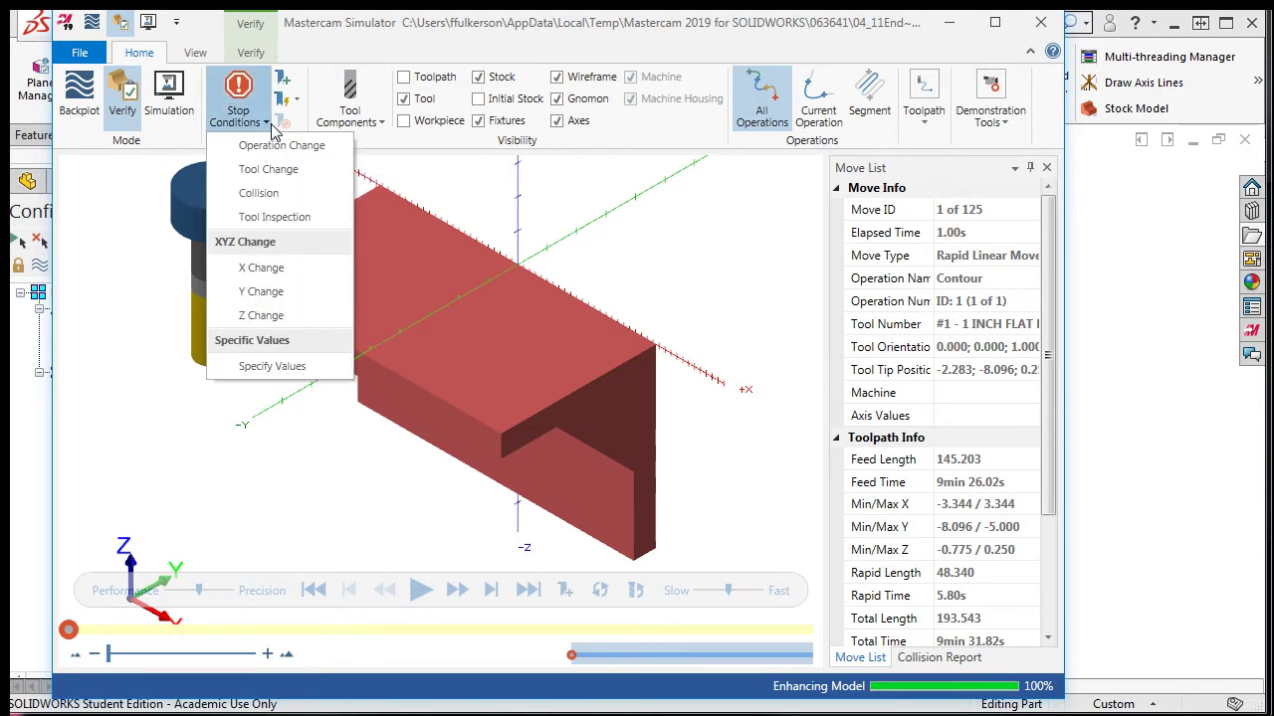
{"action": "left_click", "coordinate": [224, 197]}
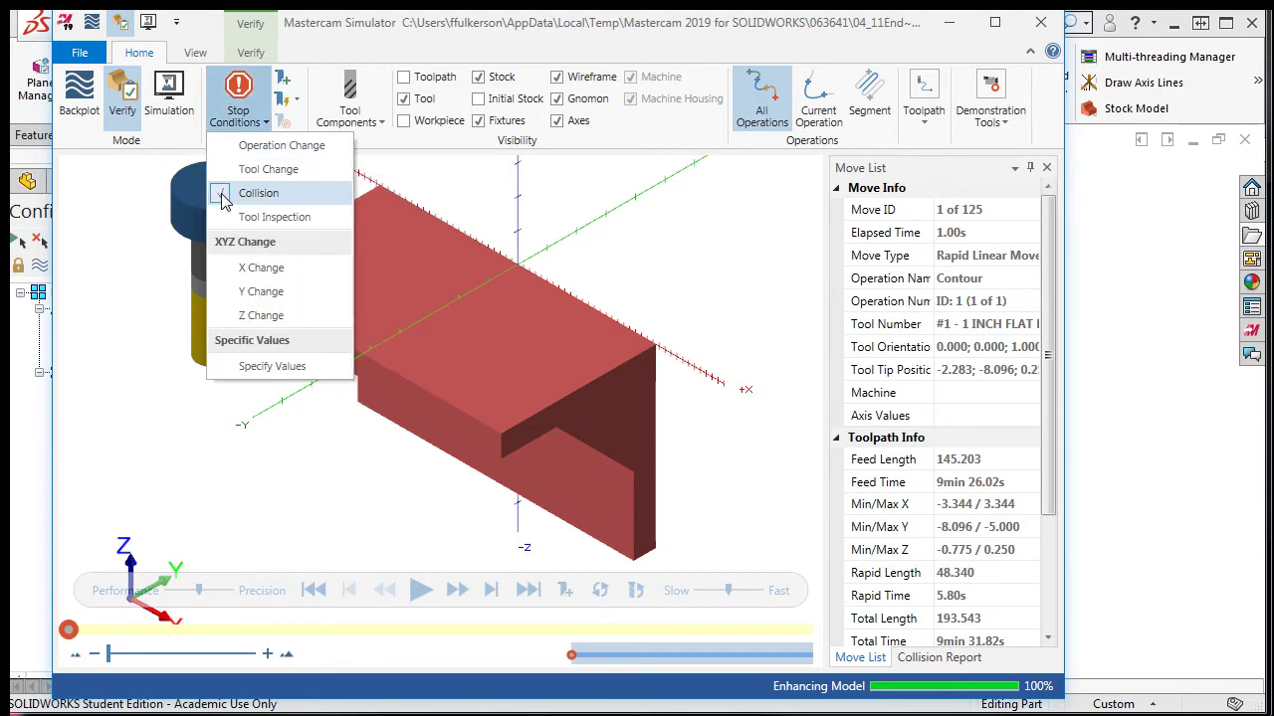
{"action": "left_click", "coordinate": [473, 181]}
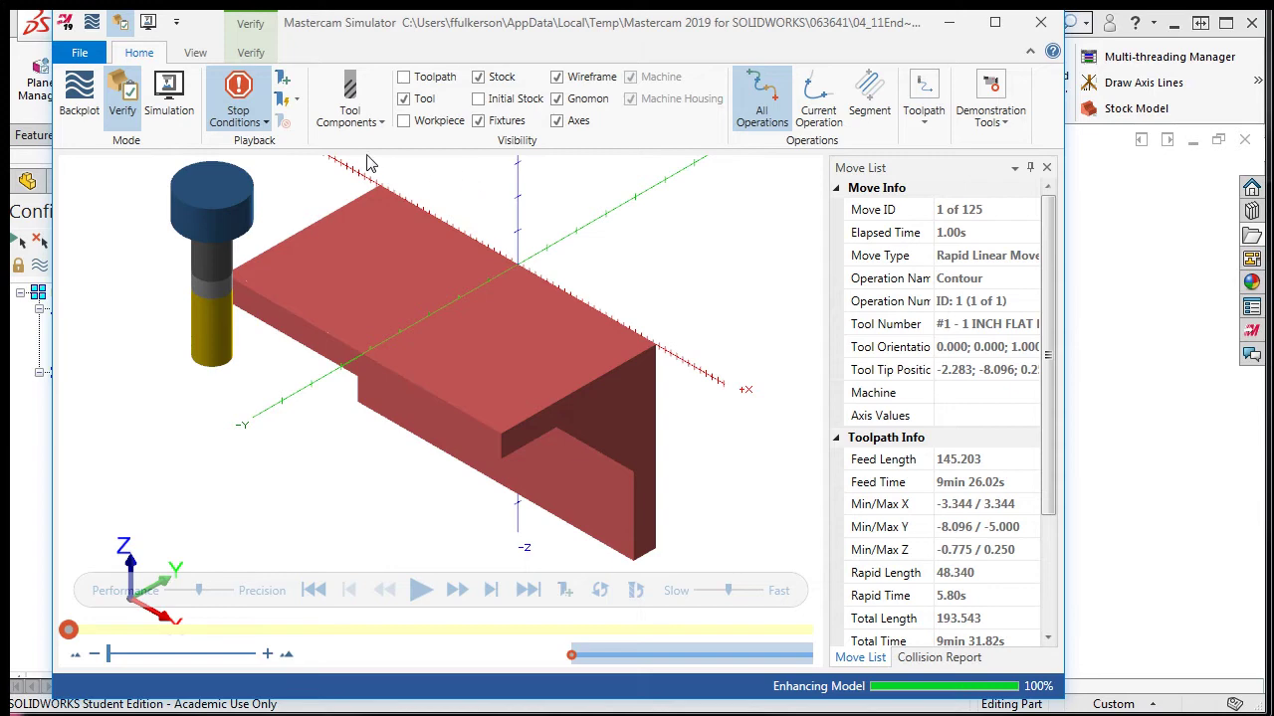
{"action": "left_click", "coordinate": [84, 53]}
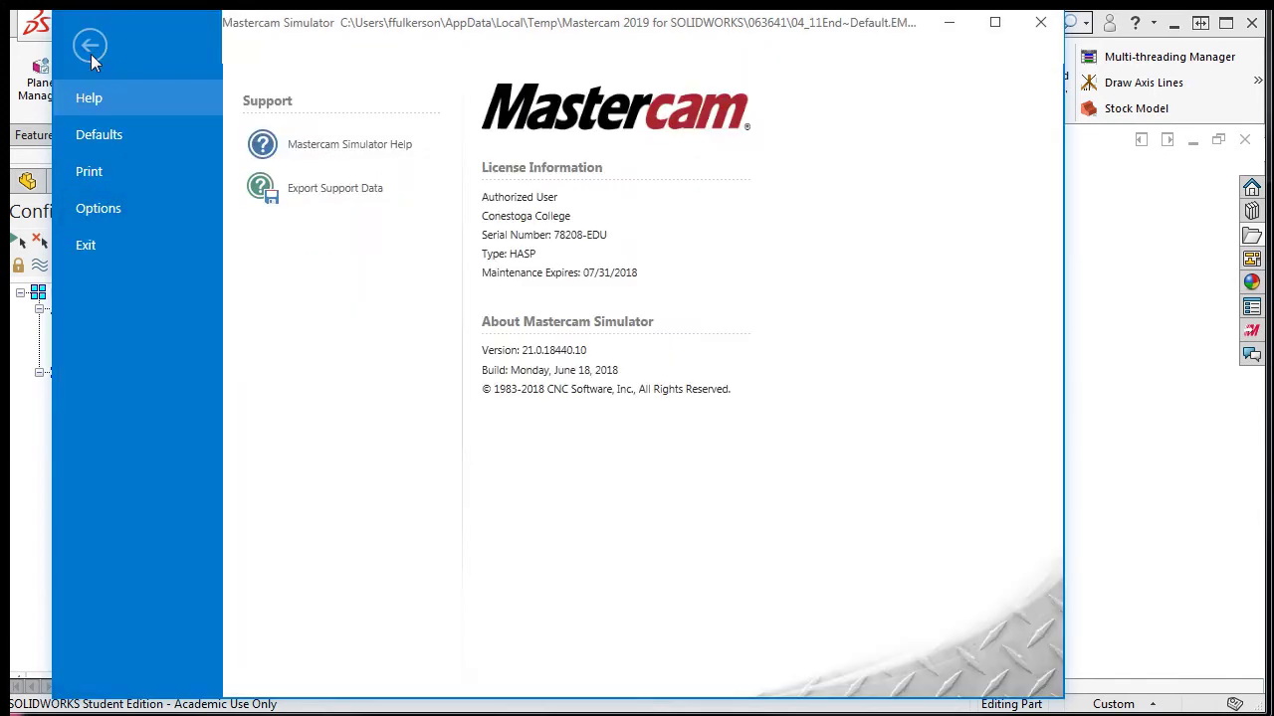
Step: In Options, check tool collisions with Fixture, Machine, Workpiece, plus shank and shoulder
{"action": "left_click", "coordinate": [99, 208]}
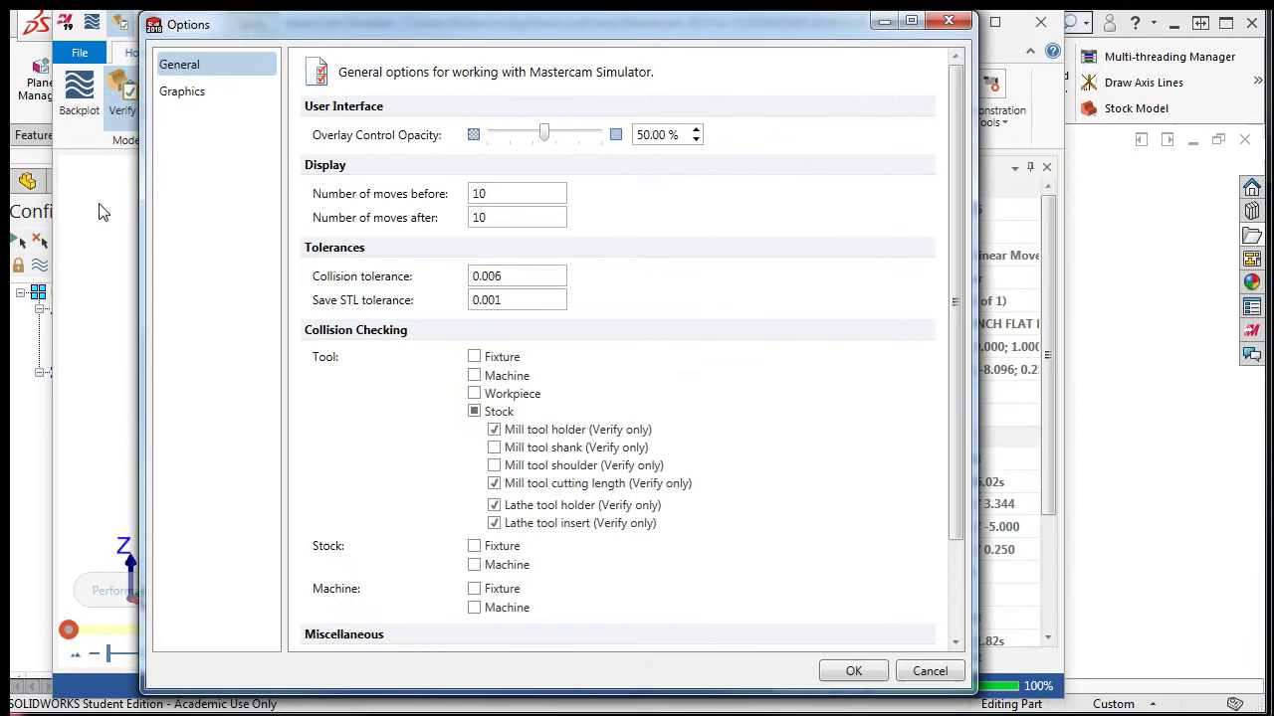
{"action": "left_click", "coordinate": [474, 359]}
{"action": "left_click", "coordinate": [475, 377]}
{"action": "left_click", "coordinate": [475, 394]}
{"action": "left_click", "coordinate": [494, 449]}
{"action": "left_click", "coordinate": [494, 465]}
Step: Accept the options and save them to MastercamSimulatorDefaults.xml
{"action": "left_click", "coordinate": [850, 671]}
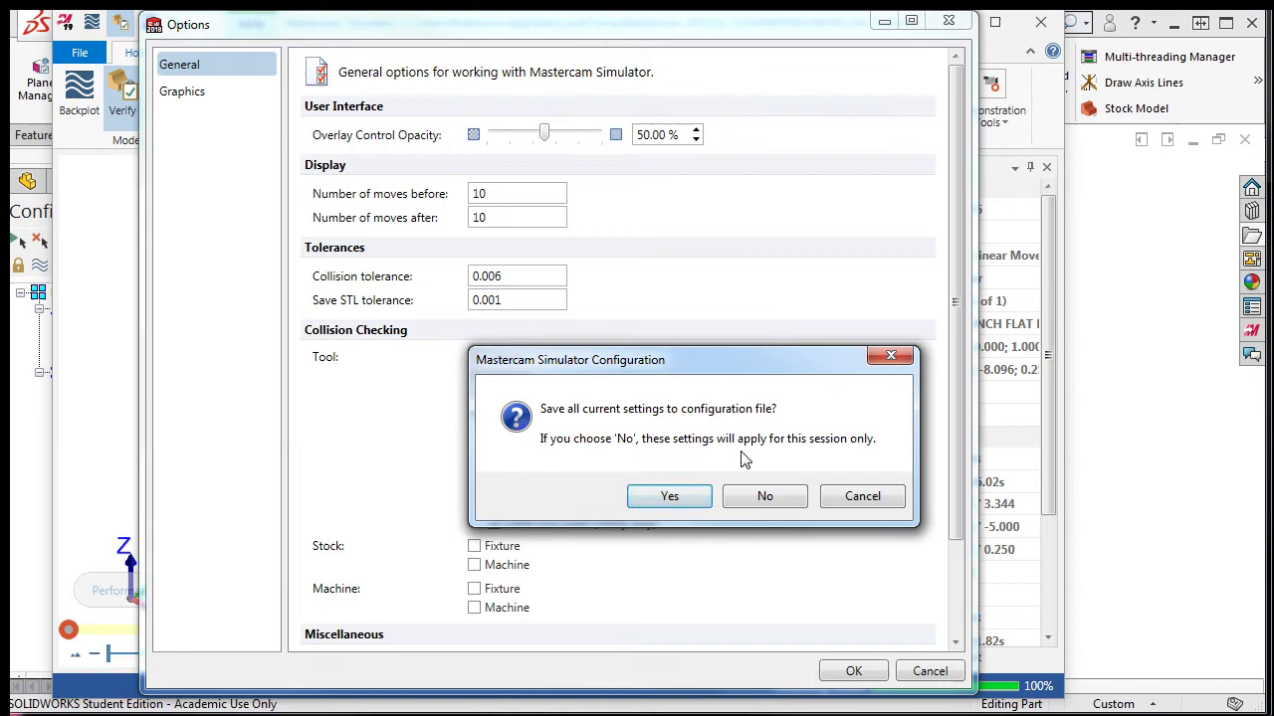
{"action": "left_click", "coordinate": [675, 495]}
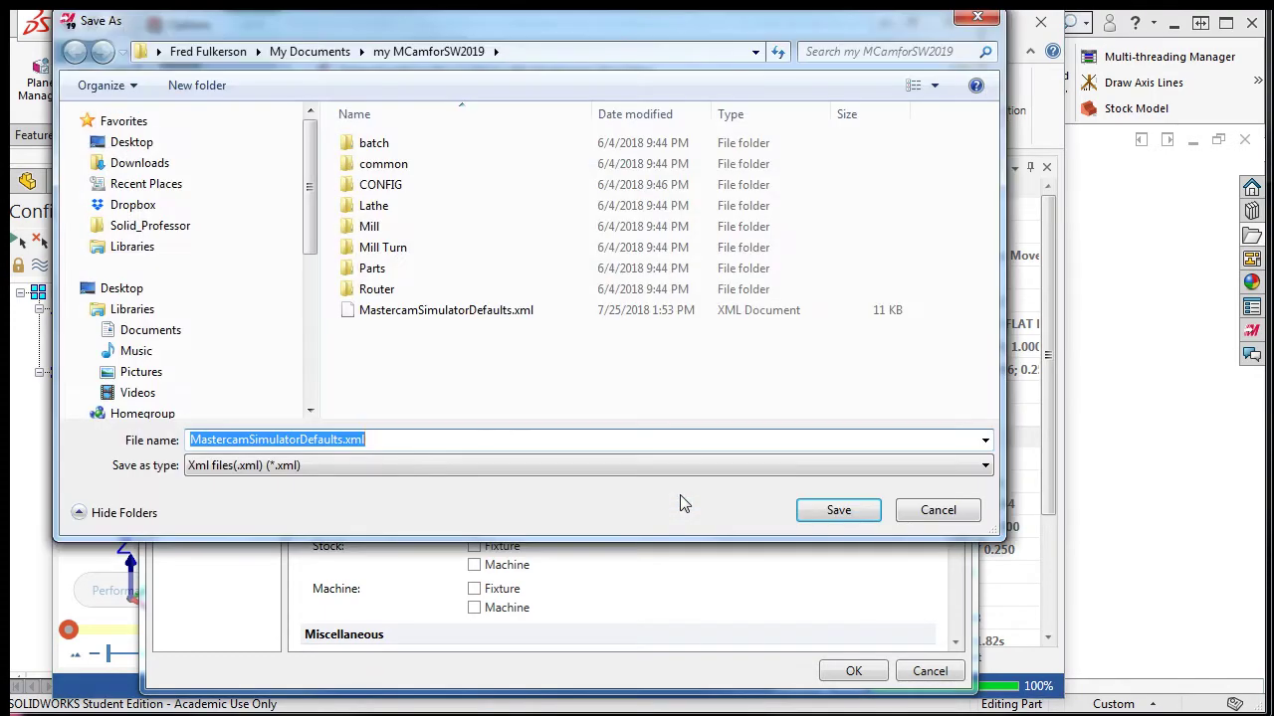
{"action": "left_click", "coordinate": [836, 510]}
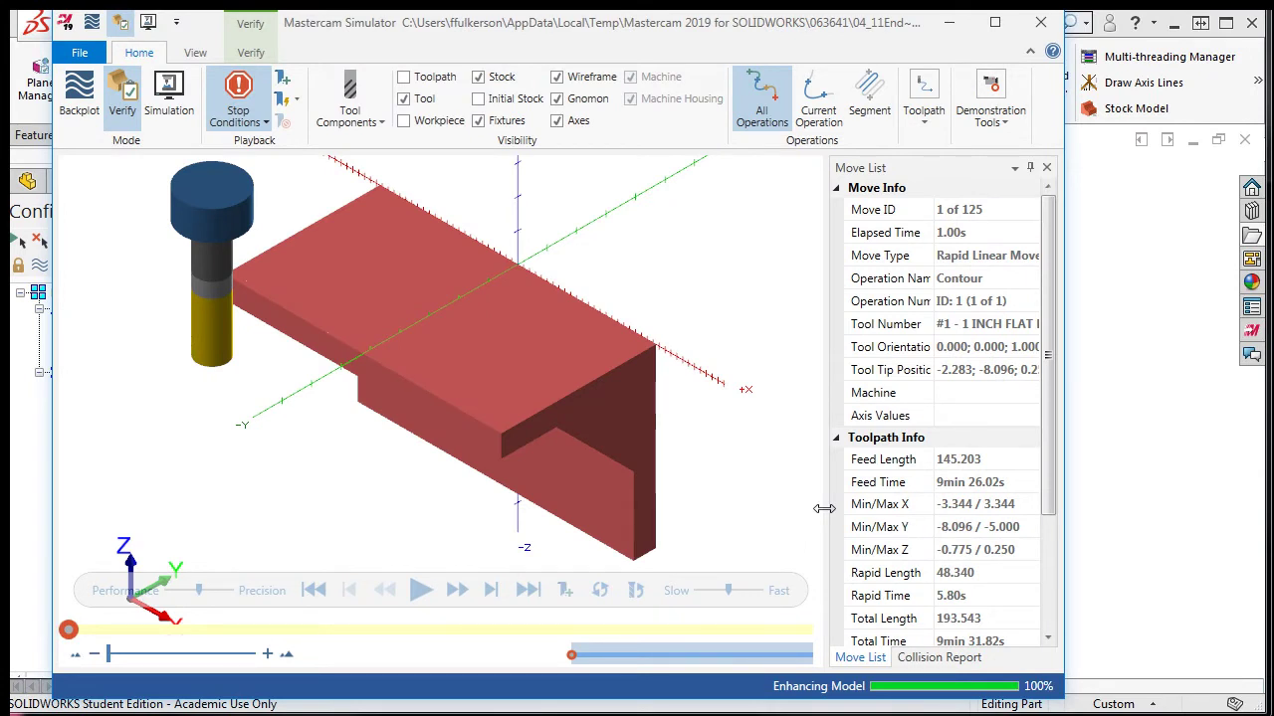
Step: Set milling Material Cutting to exclude the shoulder and include the Holder
{"action": "left_click", "coordinate": [251, 52]}
{"action": "left_click", "coordinate": [188, 123]}
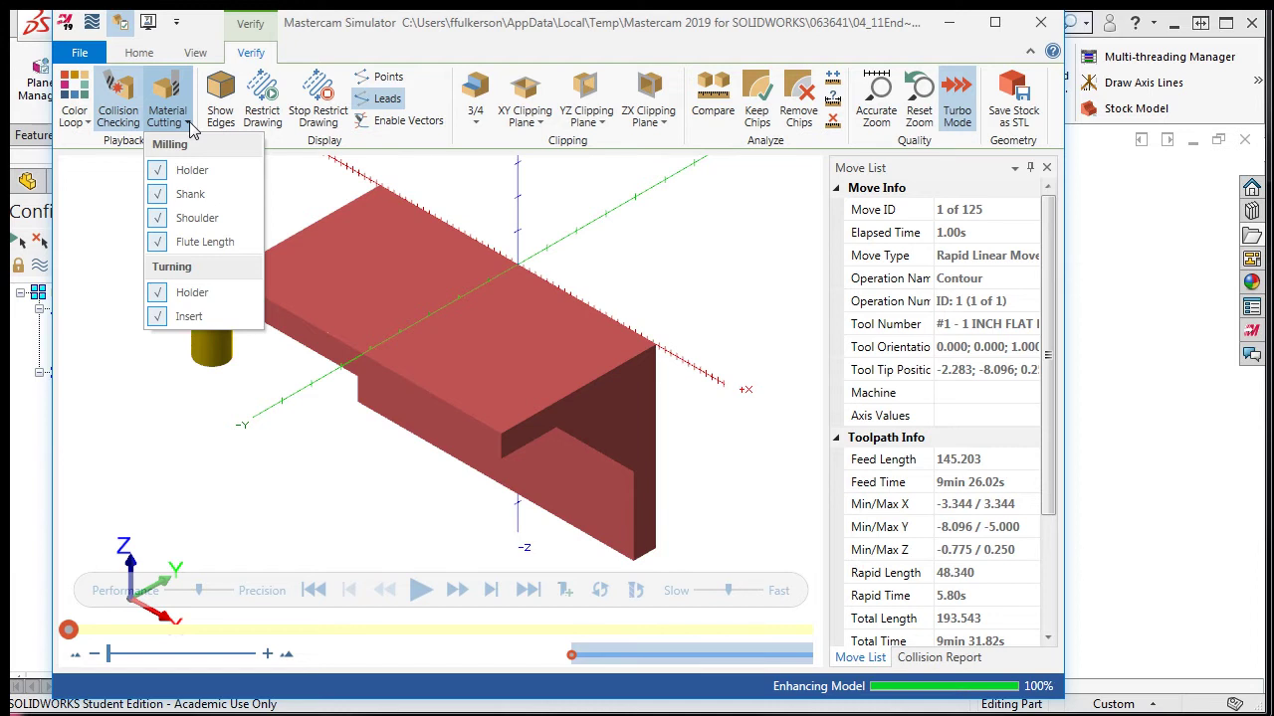
{"action": "left_click", "coordinate": [158, 218]}
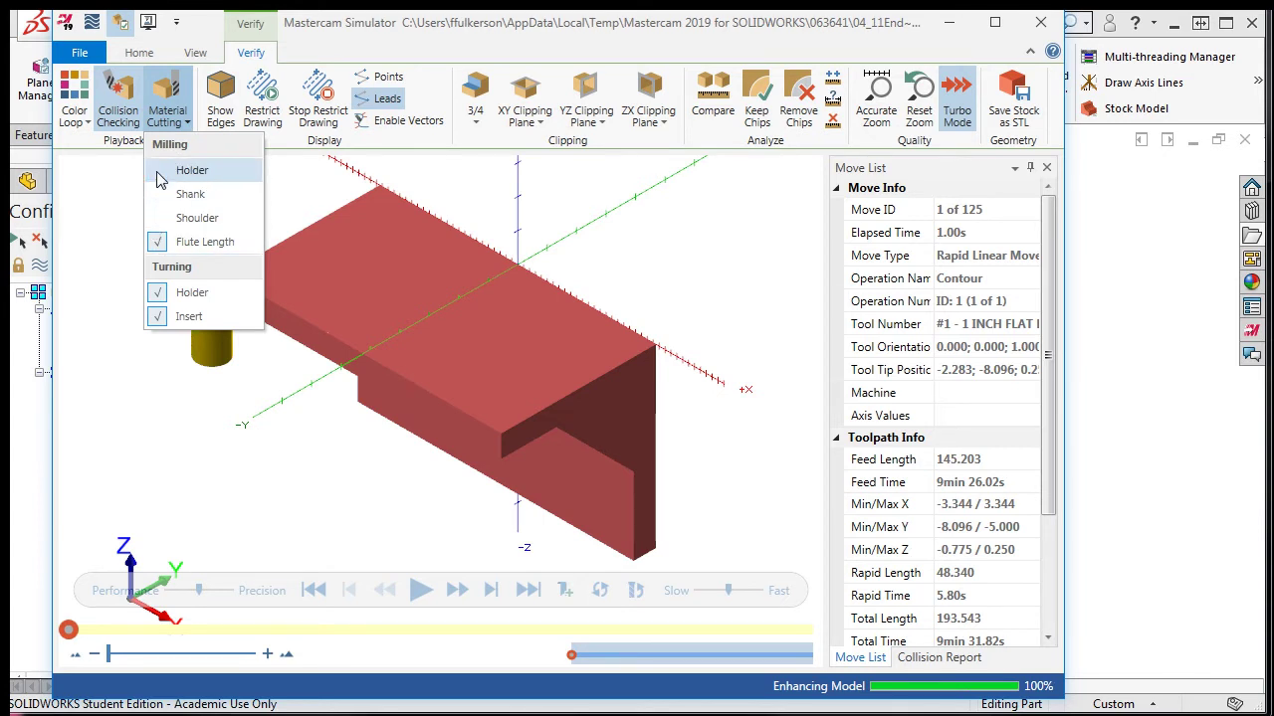
{"action": "left_click", "coordinate": [115, 192]}
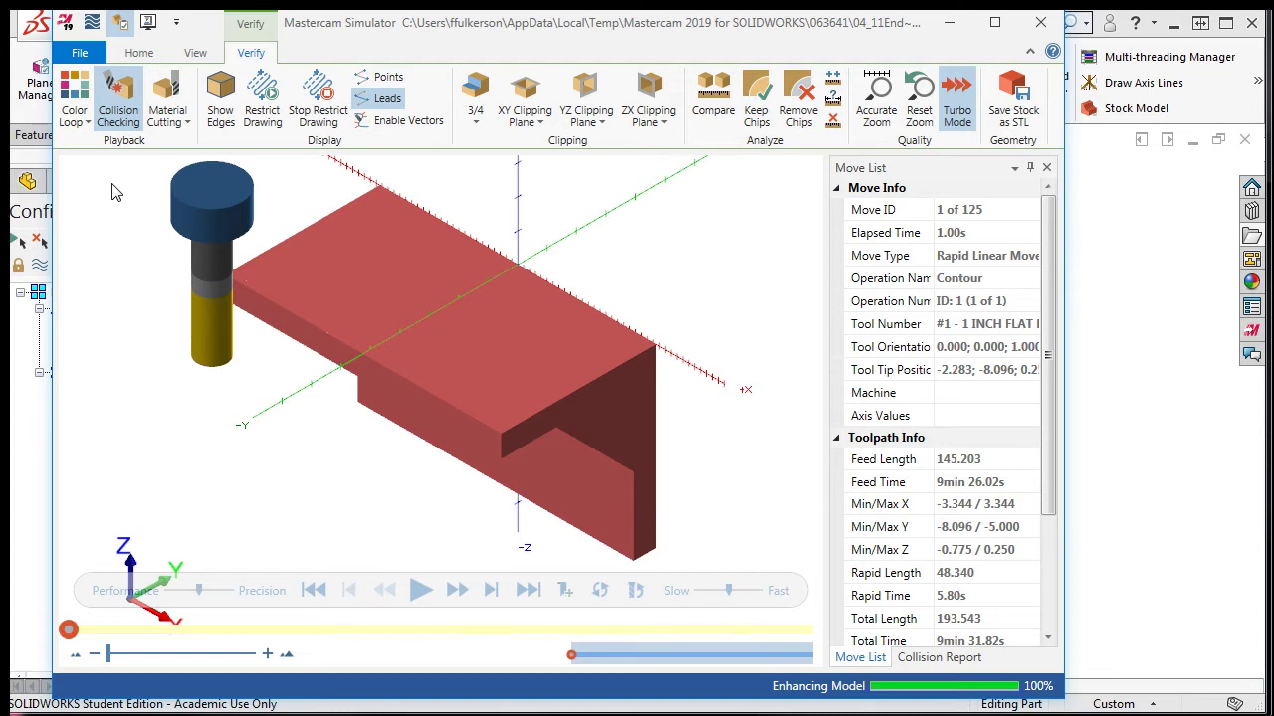
Step: Play the Contour simulation through all 125 moves
{"action": "left_click", "coordinate": [419, 591]}
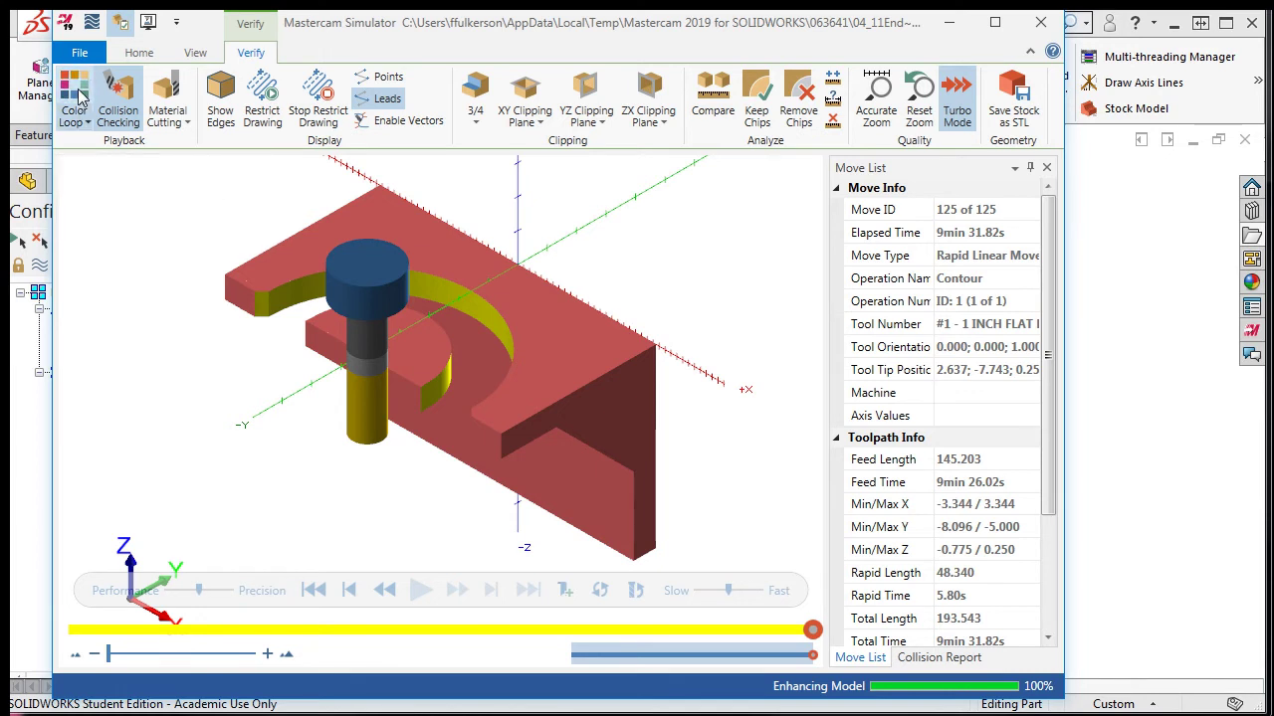
Step: Set the Color Loop for cut material to By Tool
{"action": "left_click", "coordinate": [88, 125]}
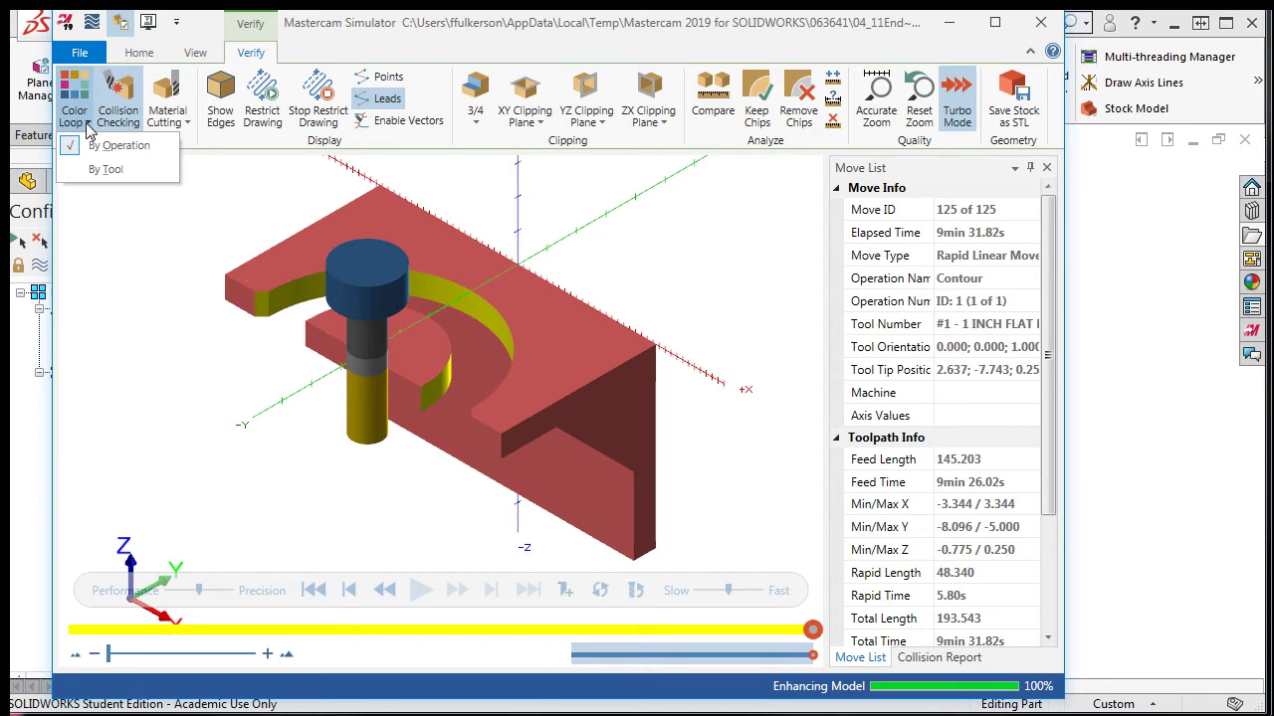
{"action": "left_click", "coordinate": [106, 171]}
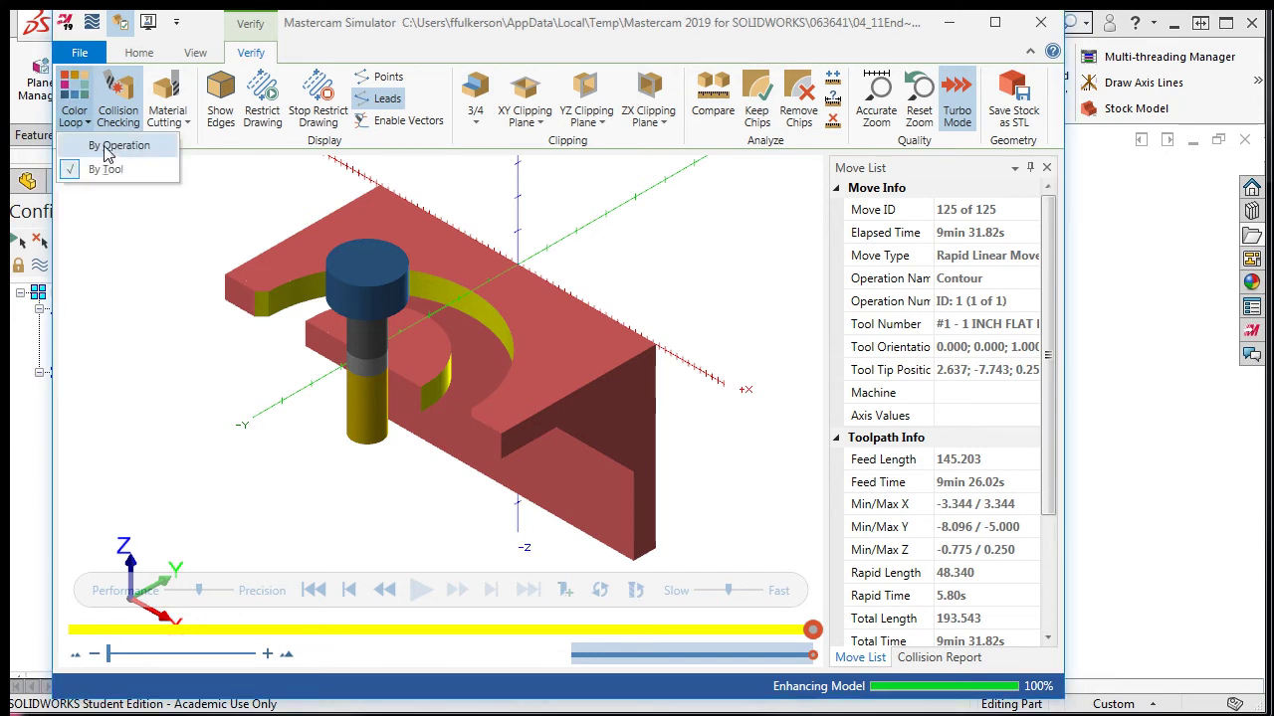
{"action": "left_click", "coordinate": [139, 232]}
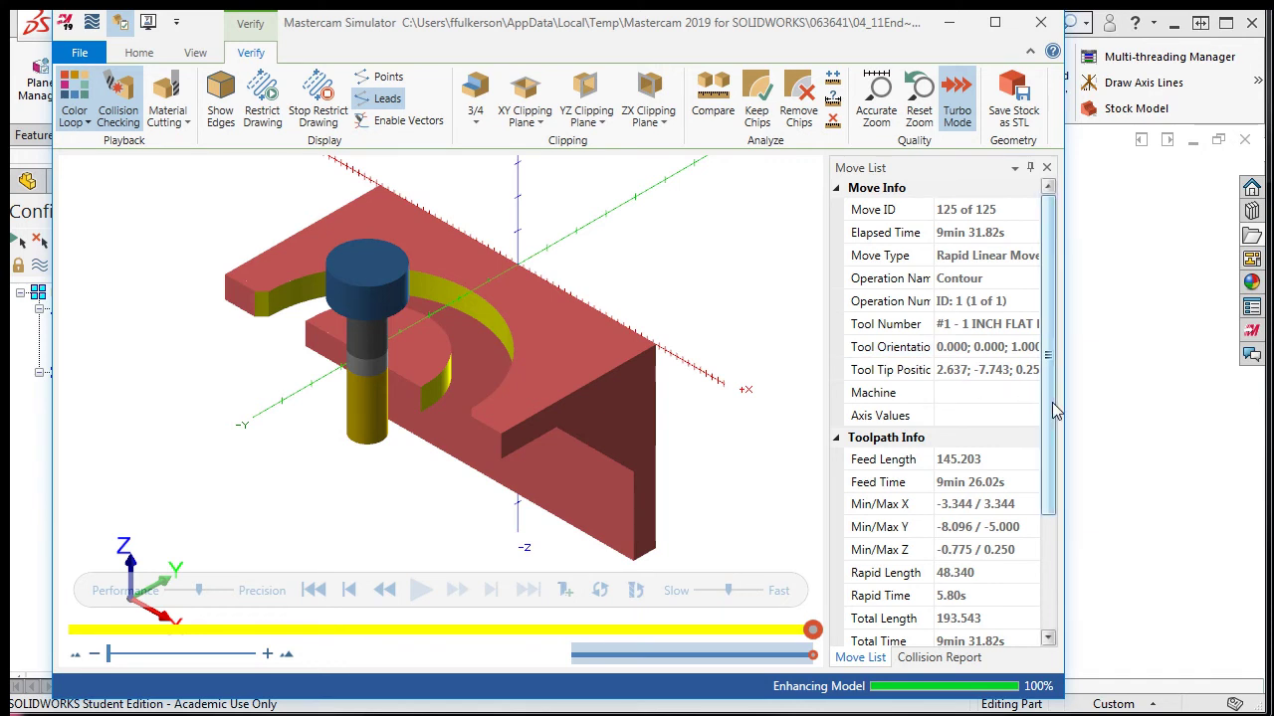
Step: Review Toolpath Info and Verbose details, then show the empty Collision Report
{"action": "left_click_drag", "start_coordinate": [1053, 407], "coordinate": [1051, 517]}
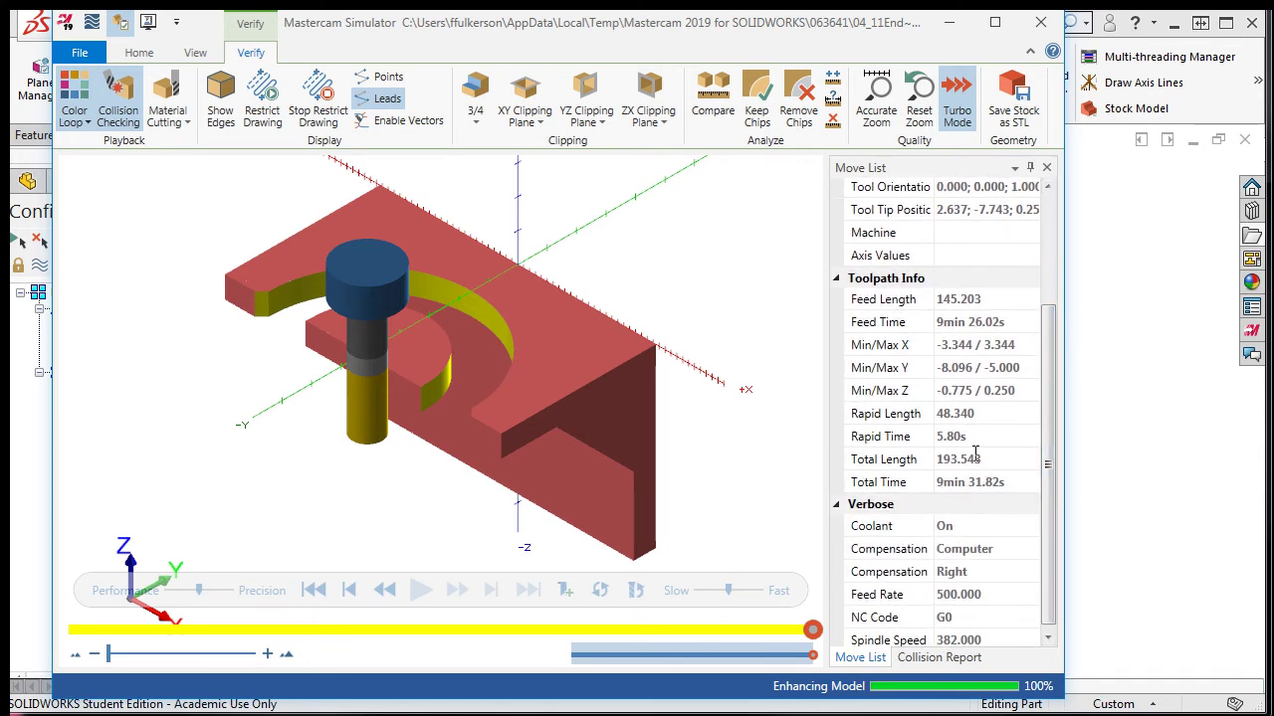
{"action": "scroll", "coordinate": [985, 324], "scroll_direction": "down", "scroll_amount": 1}
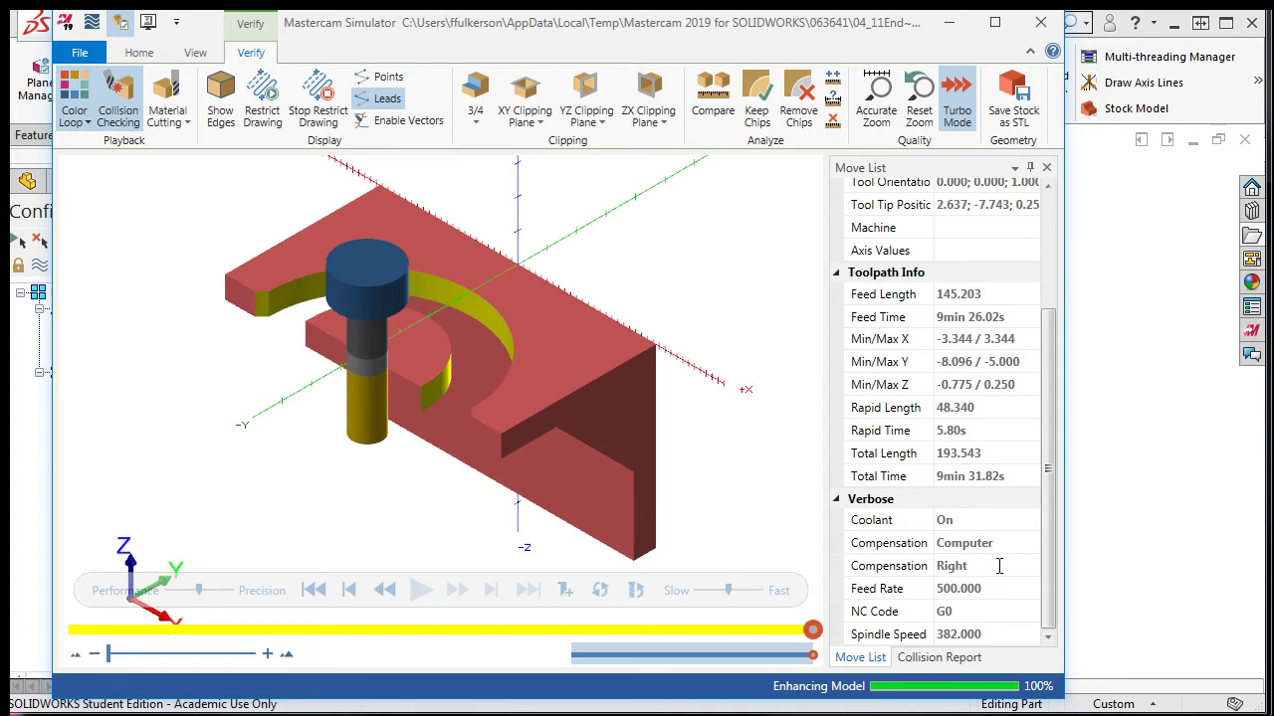
{"action": "left_click", "coordinate": [970, 661]}
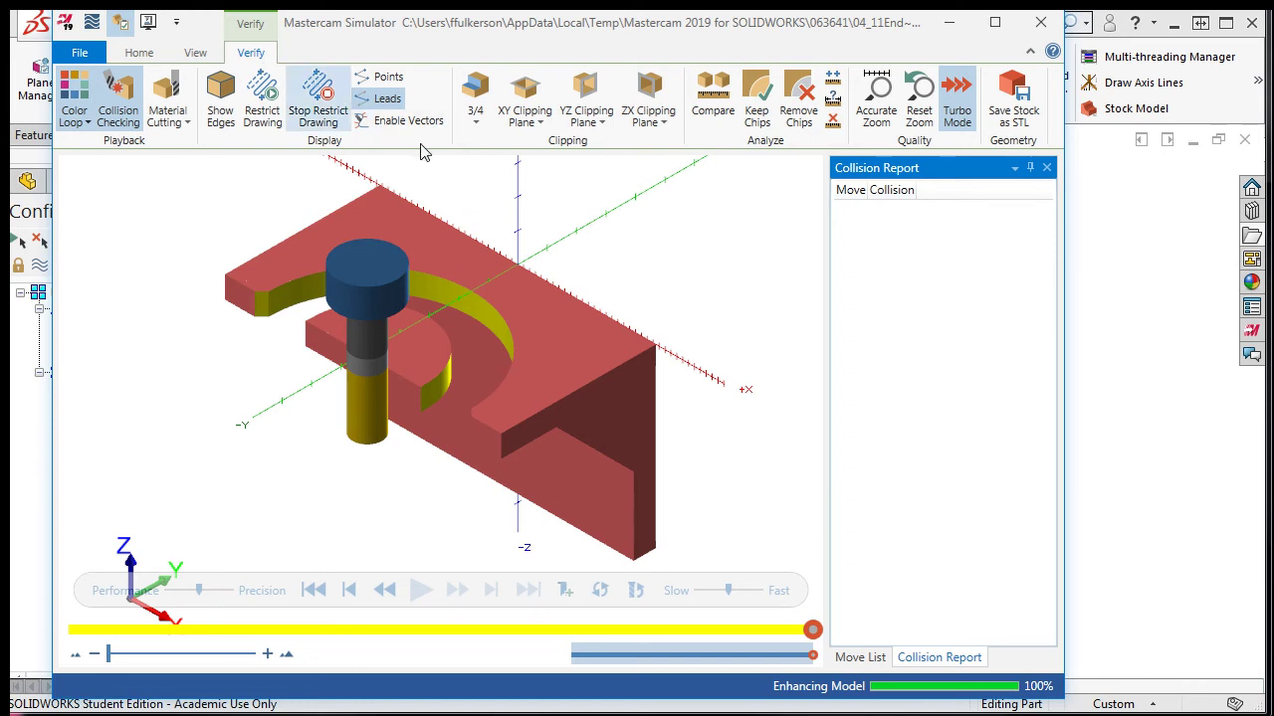
{"action": "left_click", "coordinate": [475, 123]}
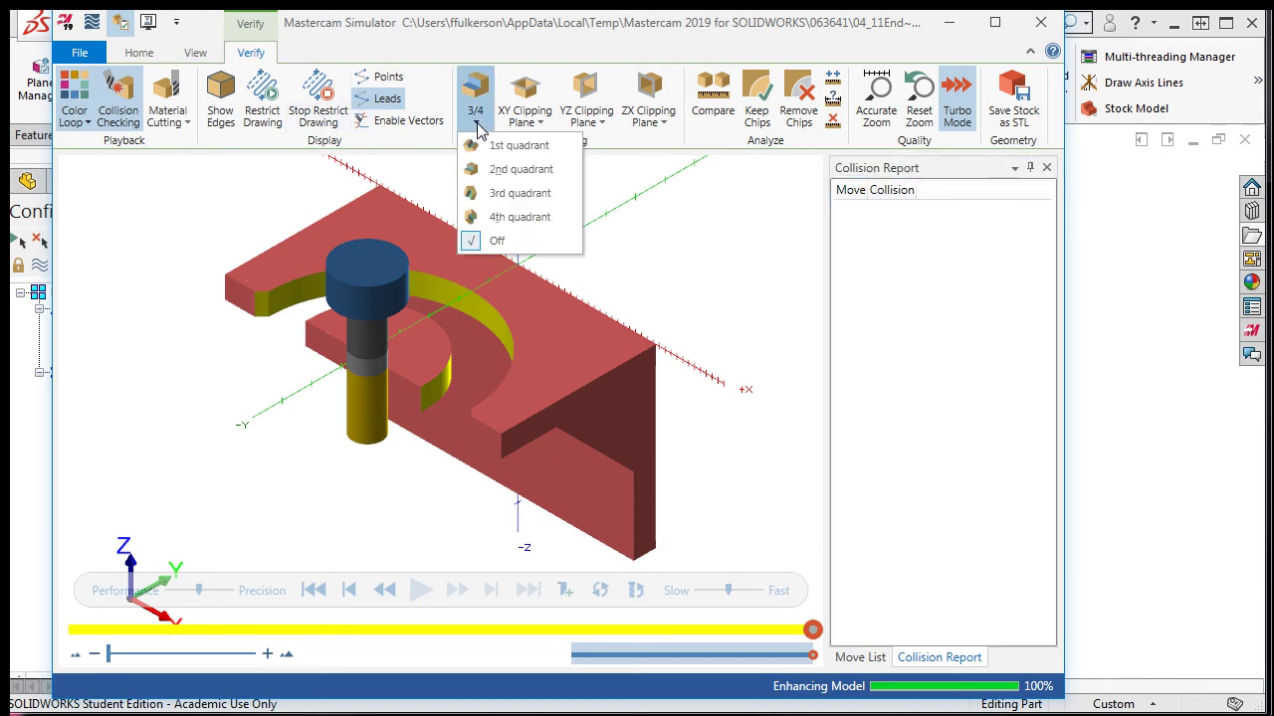
{"action": "left_click", "coordinate": [516, 145]}
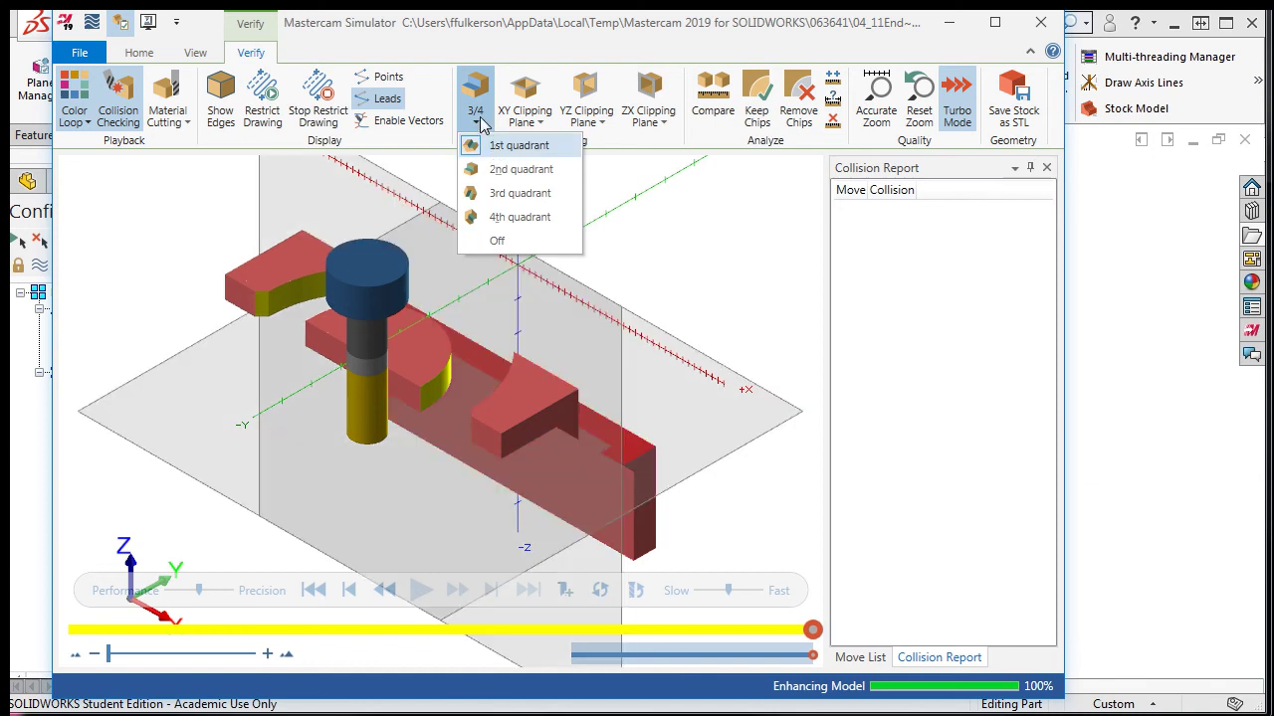
{"action": "left_click", "coordinate": [482, 123]}
{"action": "left_click", "coordinate": [484, 126]}
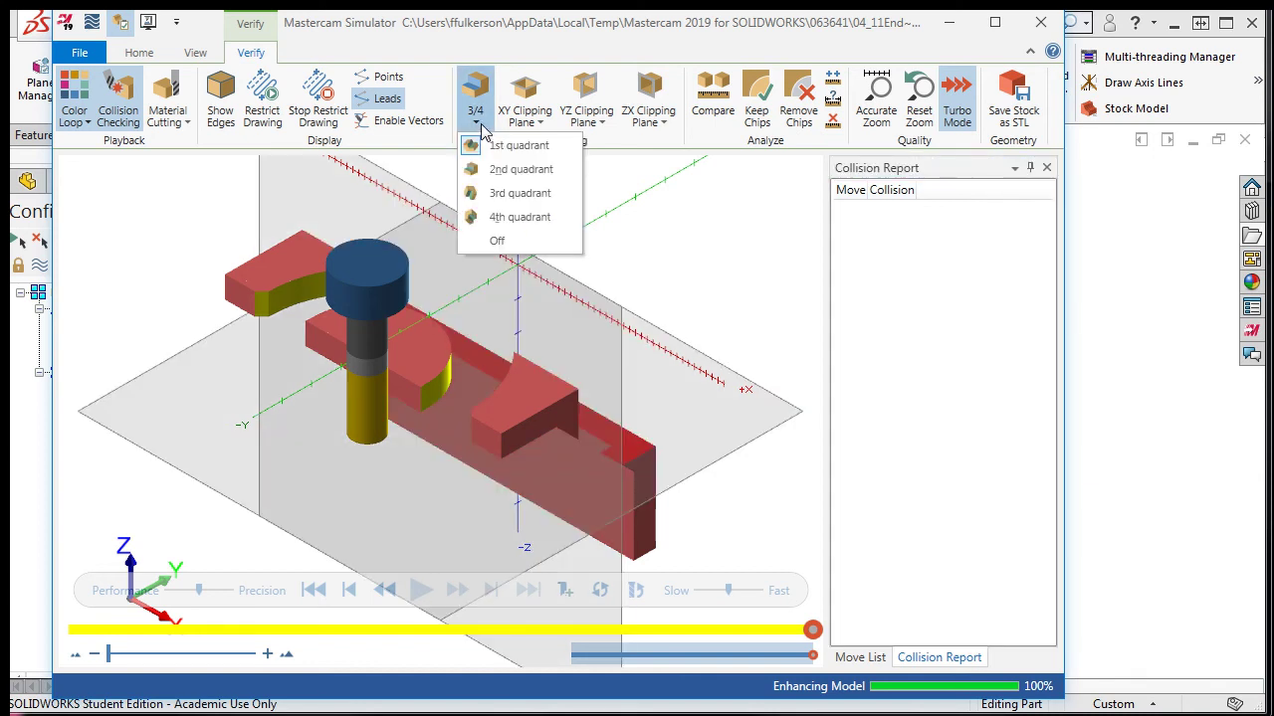
{"action": "left_click", "coordinate": [493, 169]}
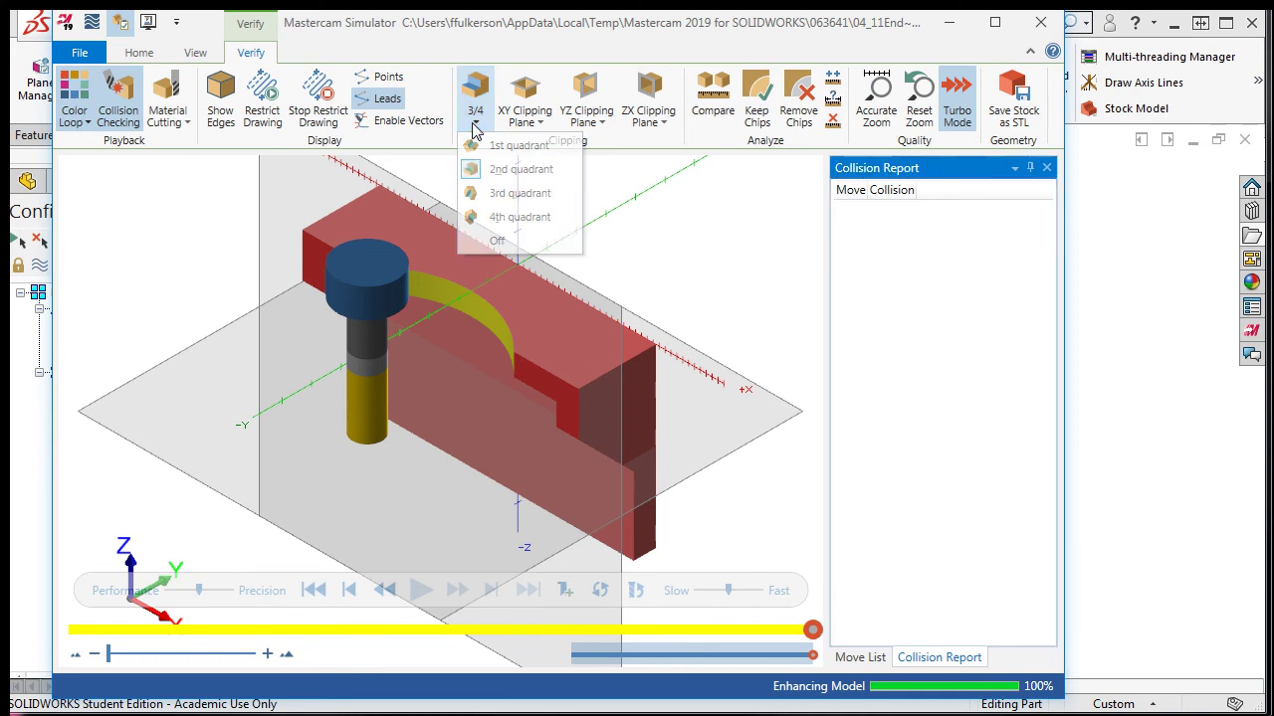
{"action": "left_click", "coordinate": [477, 129]}
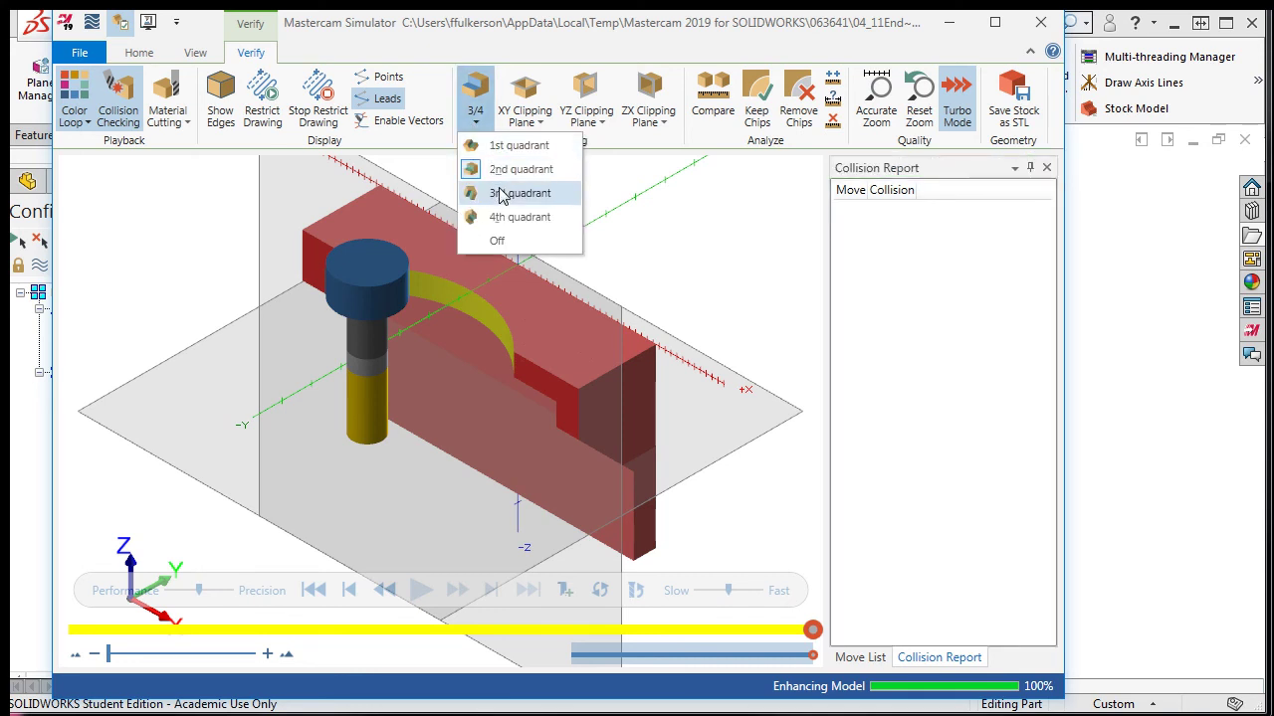
{"action": "left_click", "coordinate": [502, 194]}
{"action": "left_click", "coordinate": [477, 125]}
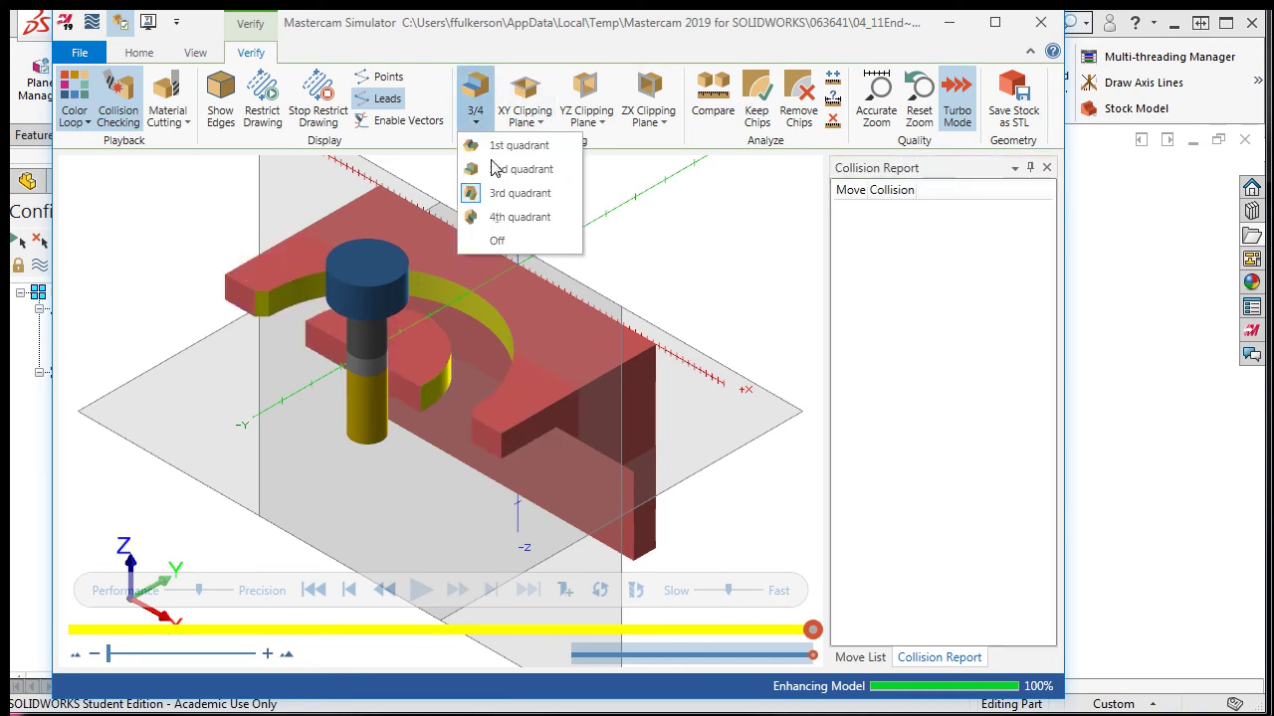
{"action": "left_click", "coordinate": [497, 241]}
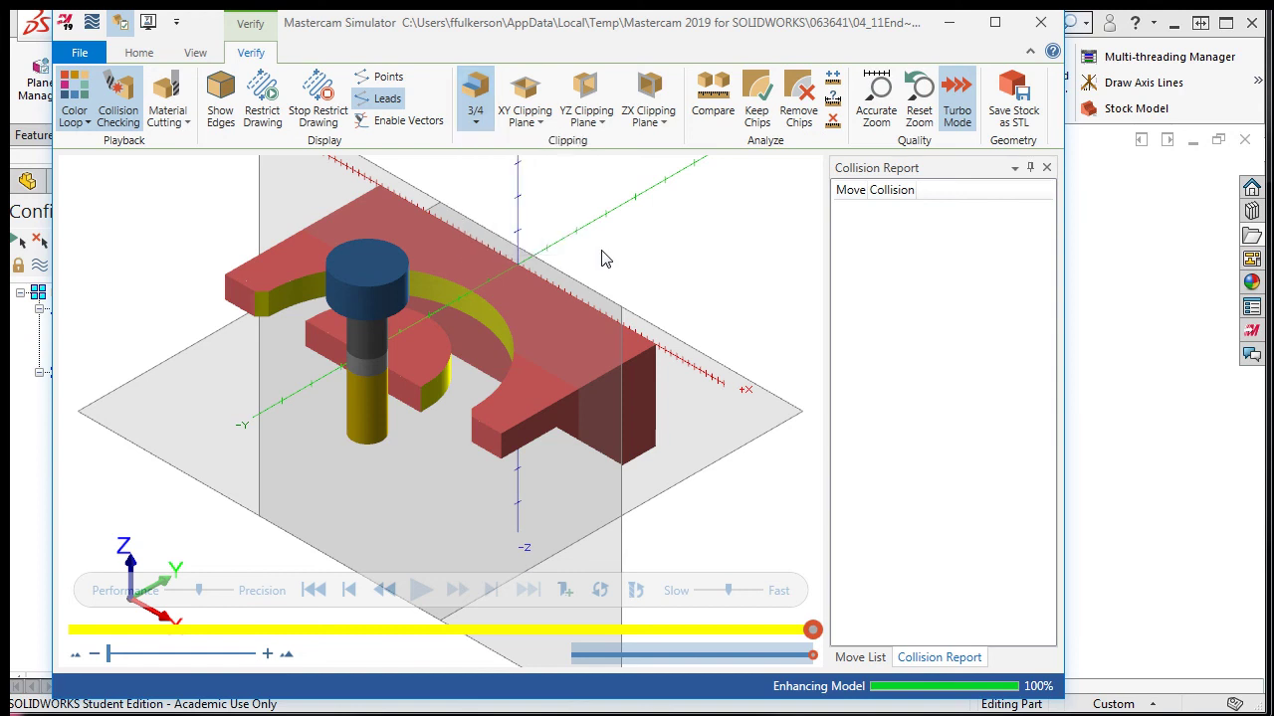
{"action": "left_click", "coordinate": [475, 126]}
{"action": "left_click", "coordinate": [497, 239]}
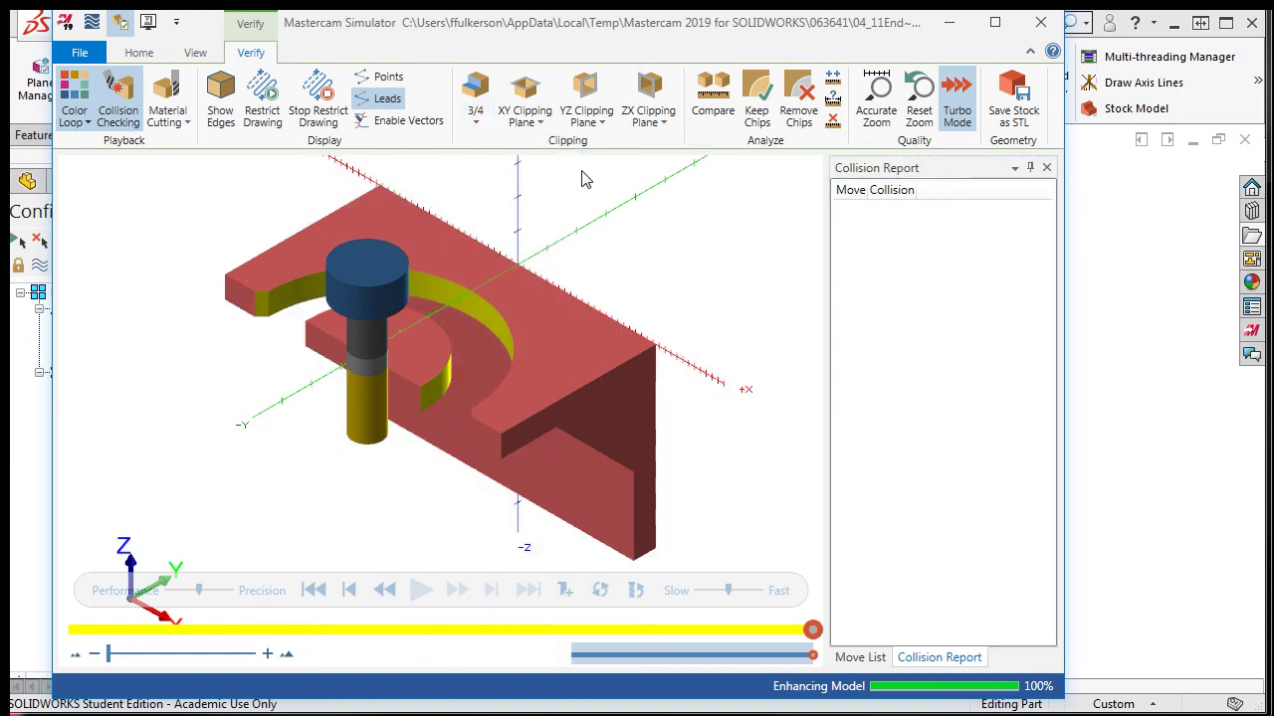
{"action": "left_click", "coordinate": [524, 115]}
{"action": "left_click", "coordinate": [535, 147]}
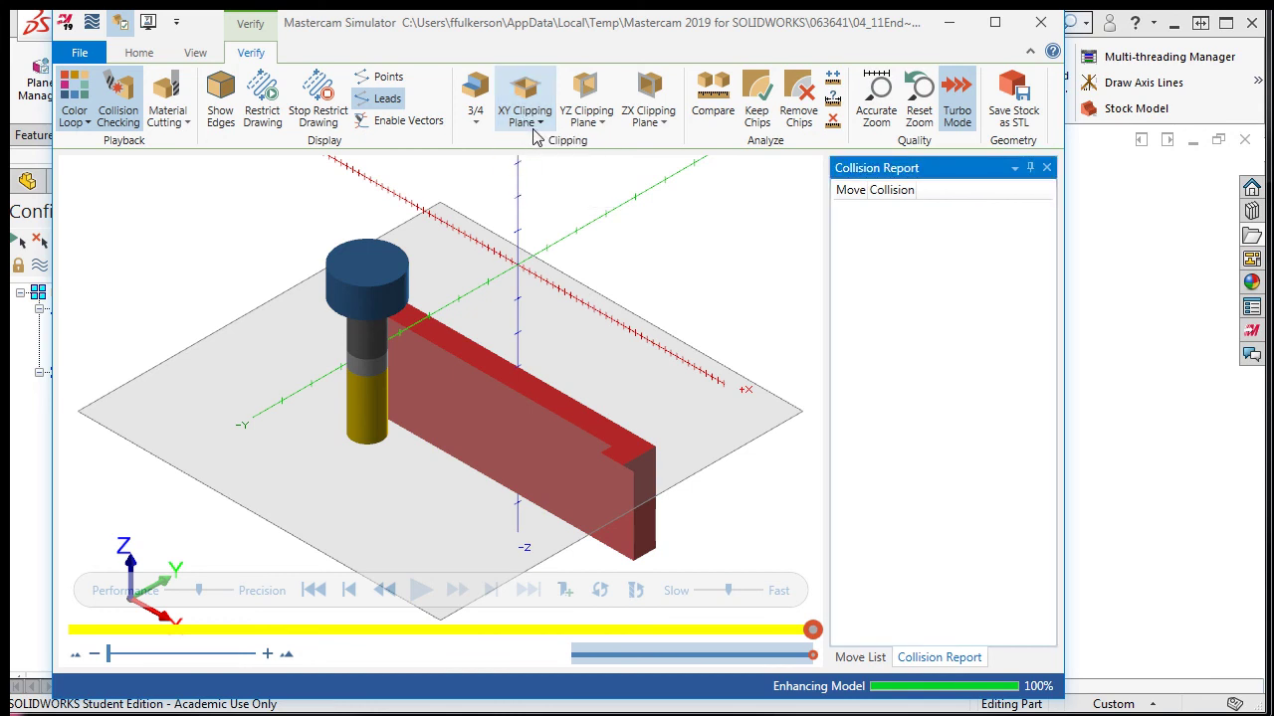
{"action": "left_click", "coordinate": [530, 123]}
{"action": "left_click", "coordinate": [534, 192]}
{"action": "left_click", "coordinate": [587, 117]}
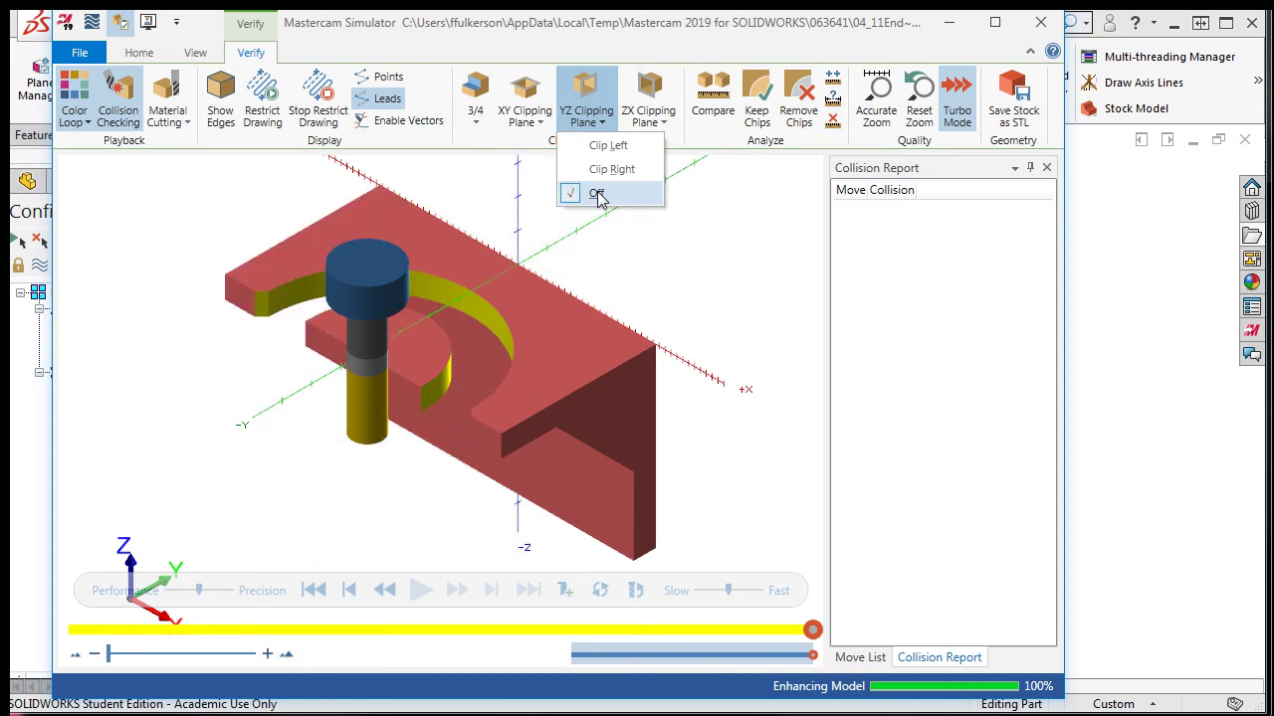
{"action": "left_click", "coordinate": [652, 124]}
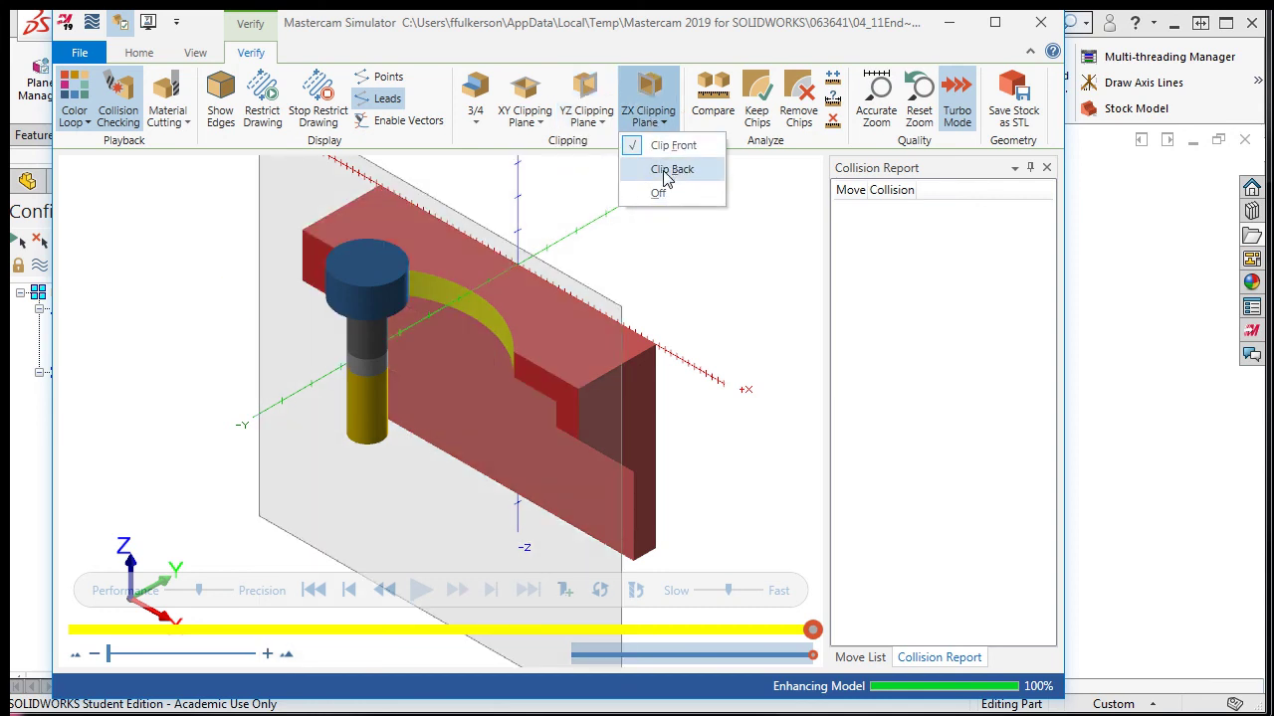
{"action": "left_click", "coordinate": [667, 171]}
{"action": "left_click", "coordinate": [658, 194]}
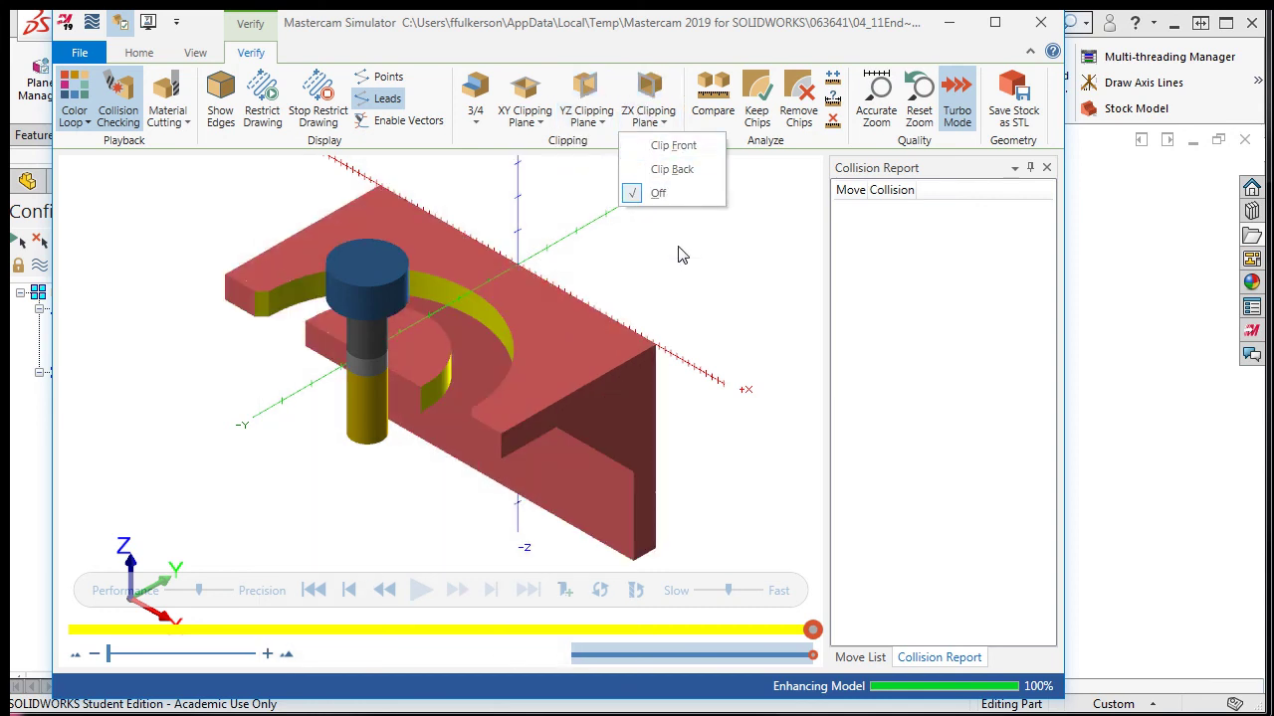